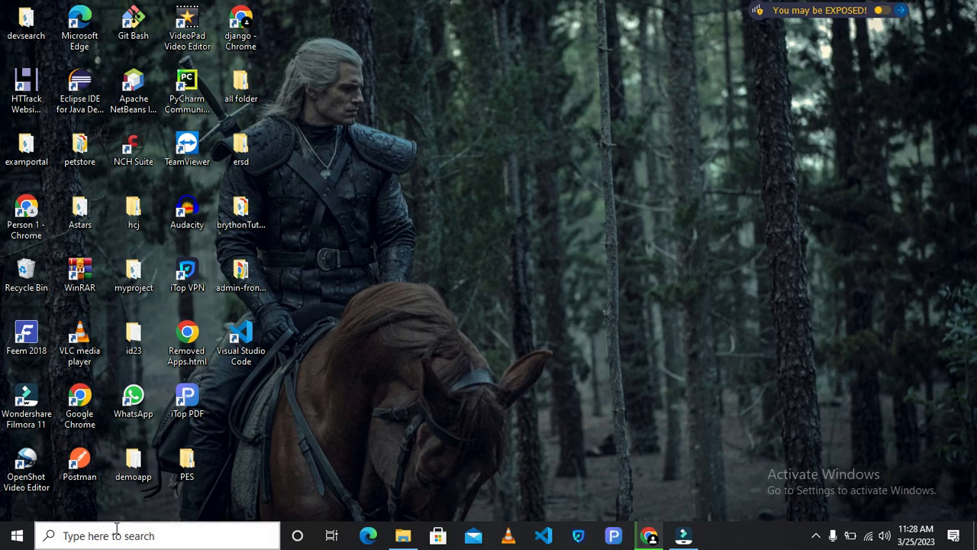
{"action": "left_click", "coordinate": [116, 531]}
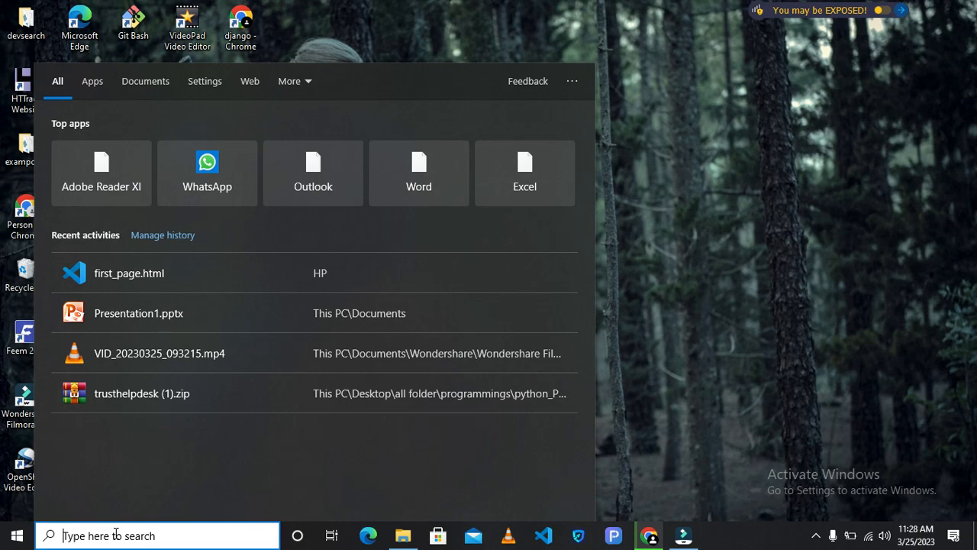
{"action": "type", "text": "nnnnnnnnnnnnnnnnnnnnnnnnnnnnnnnnnnnnnnnnnnnnnnnnnnnn"}
{"action": "key", "text": "ctrl+a"}
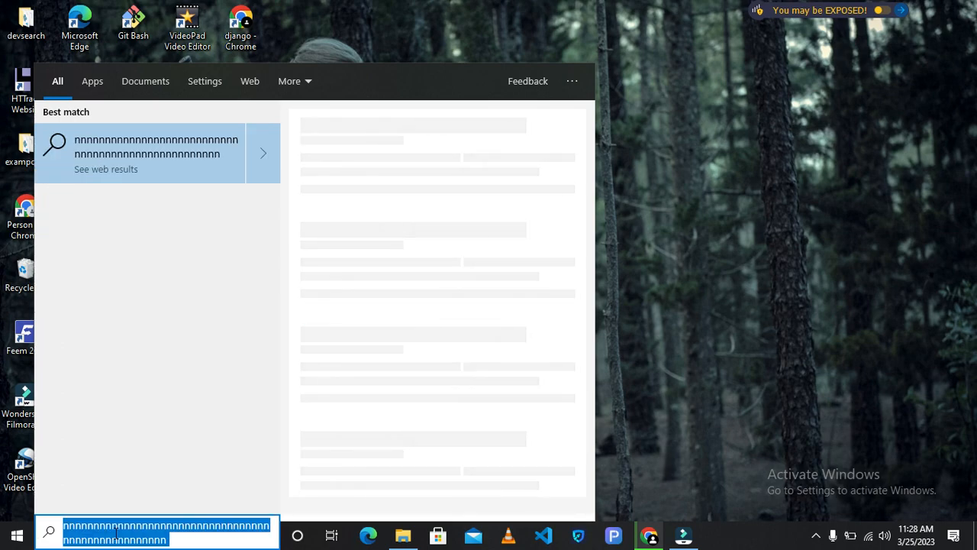
{"action": "type", "text": "nnnnnnnnnnnnnnnnnnnnnnnnnnnnnnnnnnnnnnnnnn"}
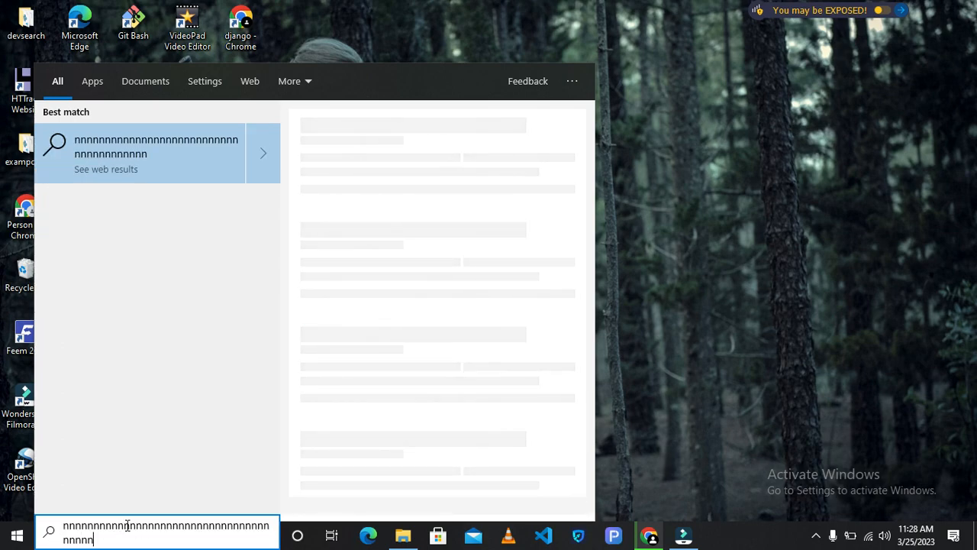
{"action": "type", "text": "nnnnnnnnnnnnnnnnnnnnn67nnnnnnnnnnbvf"}
{"action": "key", "text": "BackSpace"}
{"action": "key", "text": "ctrl+a"}
{"action": "key", "text": "BackSpace"}
Look up Internet Explorer and Microsoft Edge in the Windows search with "in" and "ed"
{"action": "type", "text": "in"}
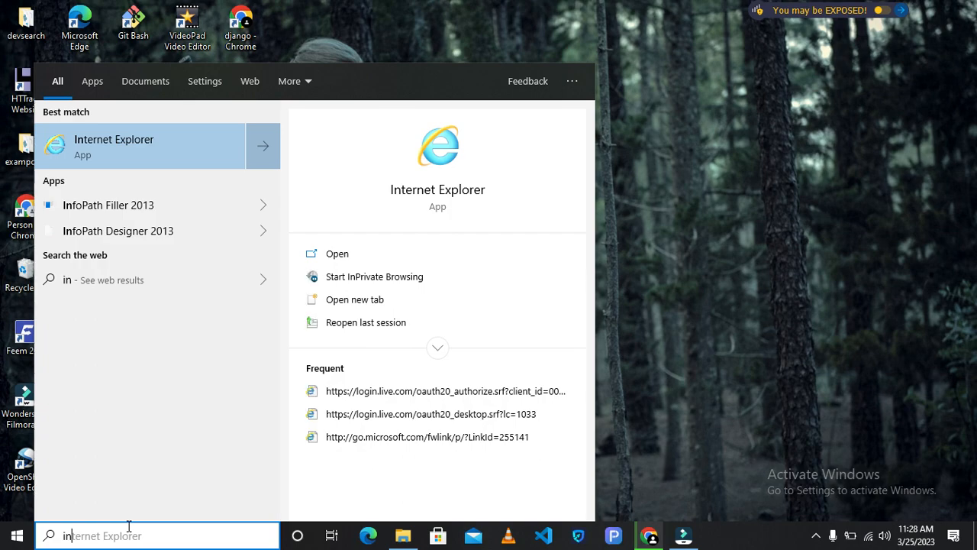
{"action": "type", "text": "s"}
{"action": "key", "text": "BackSpace"}
{"action": "key", "text": "BackSpace"}
{"action": "key", "text": "BackSpace"}
{"action": "type", "text": "ed"}
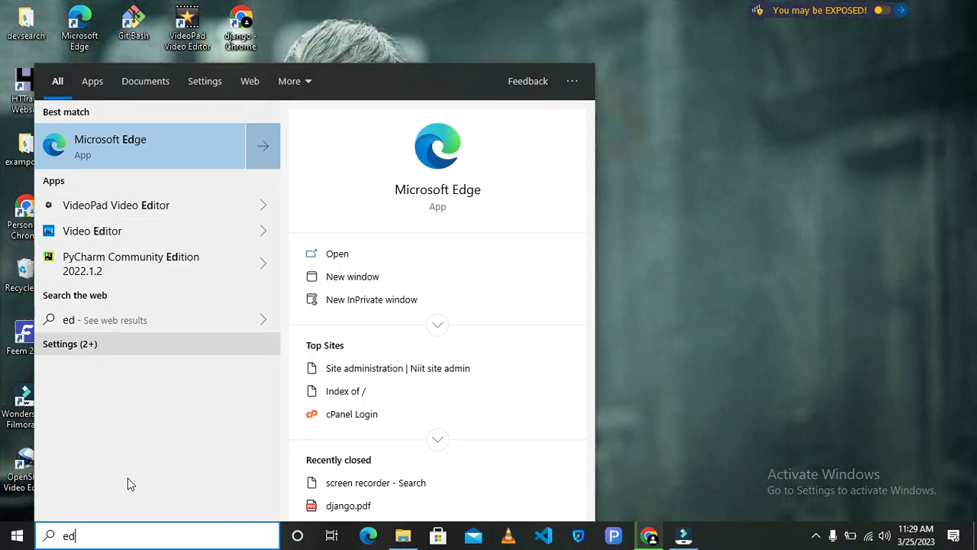
Look up Google Chrome in the Windows search with "ch" and close the search
{"action": "left_click", "coordinate": [140, 544]}
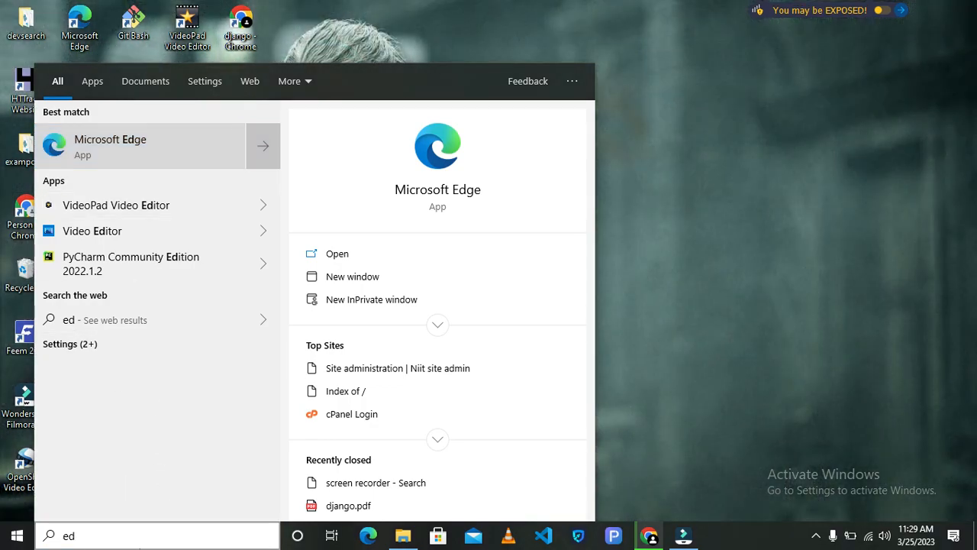
{"action": "left_click", "coordinate": [171, 532]}
{"action": "key", "text": "BackSpace"}
{"action": "key", "text": "BackSpace"}
{"action": "type", "text": "ch"}
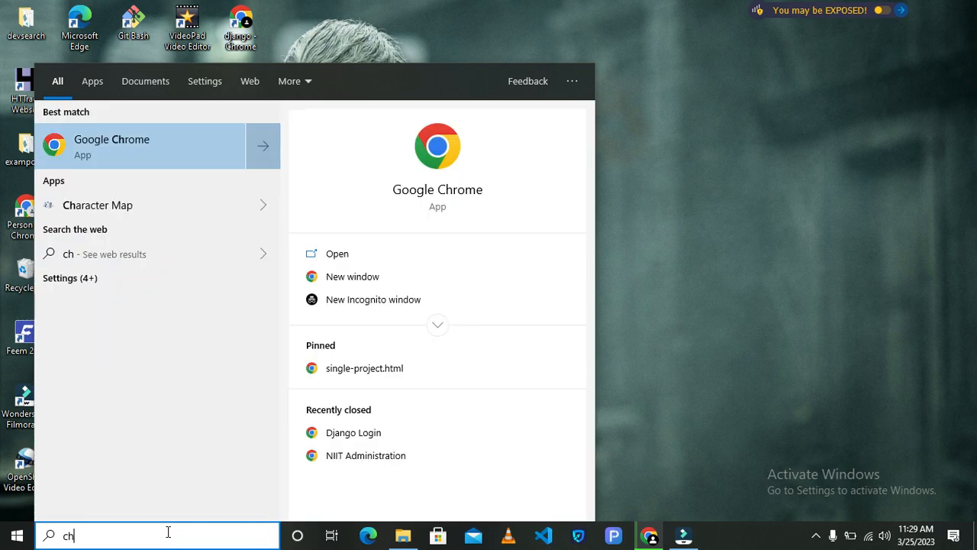
{"action": "left_click", "coordinate": [704, 394]}
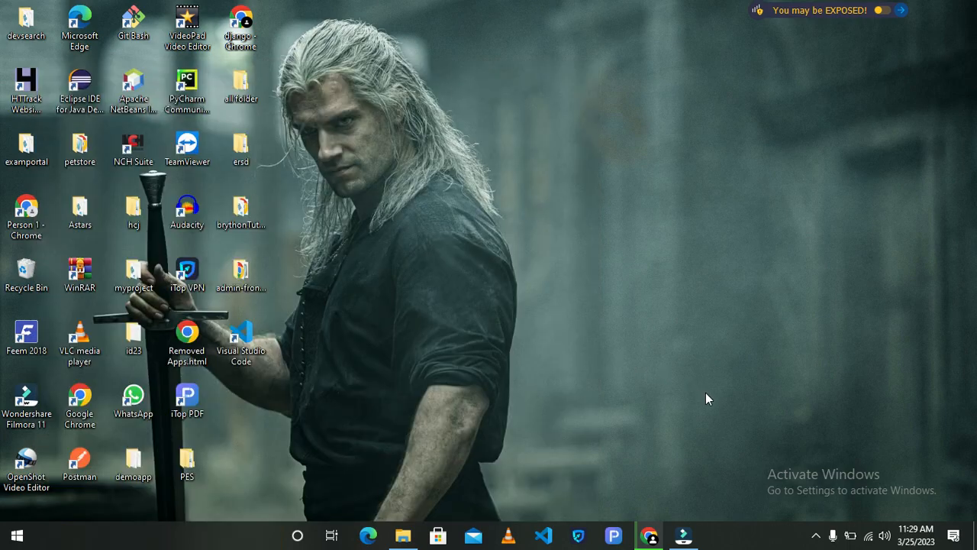
Switch to the Google Chrome window and replace the Downloads page with a blank new tab
{"action": "left_click", "coordinate": [644, 540]}
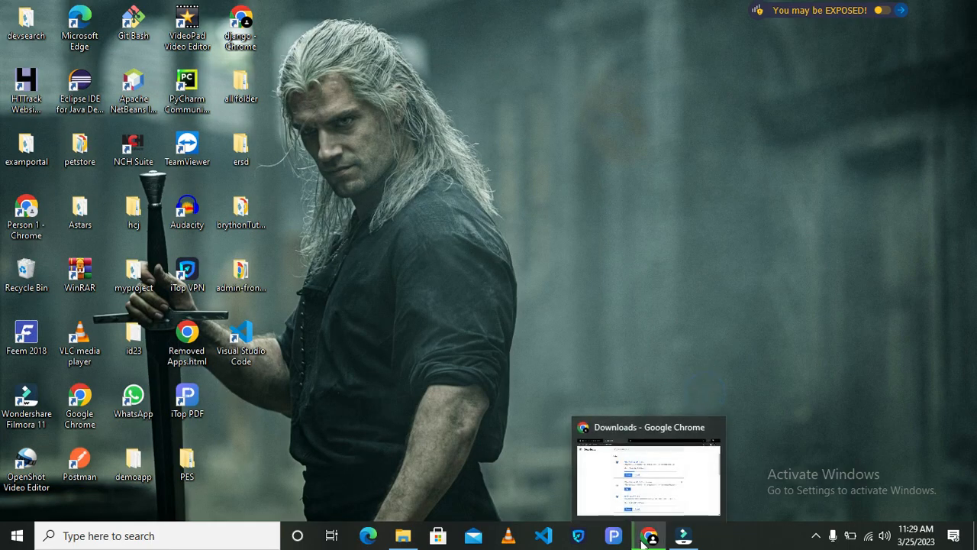
{"action": "left_click", "coordinate": [166, 12]}
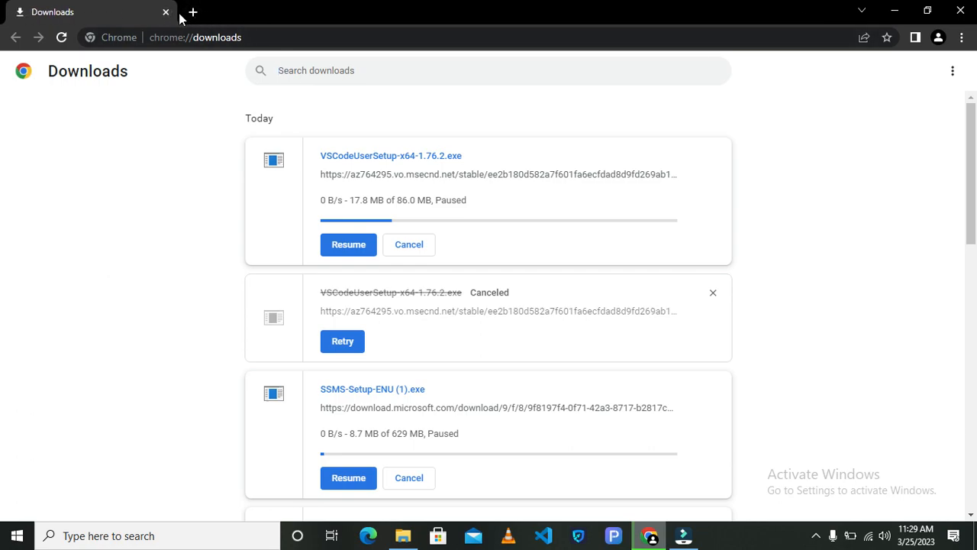
{"action": "left_click", "coordinate": [193, 12]}
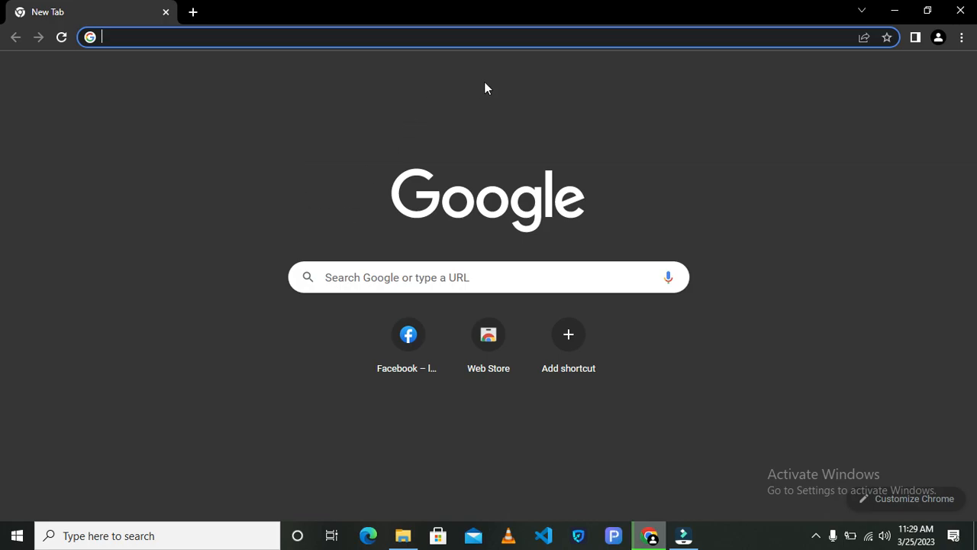
Examine the address bar and the Google search box of the new tab as places to enter a search
{"action": "left_click", "coordinate": [386, 37]}
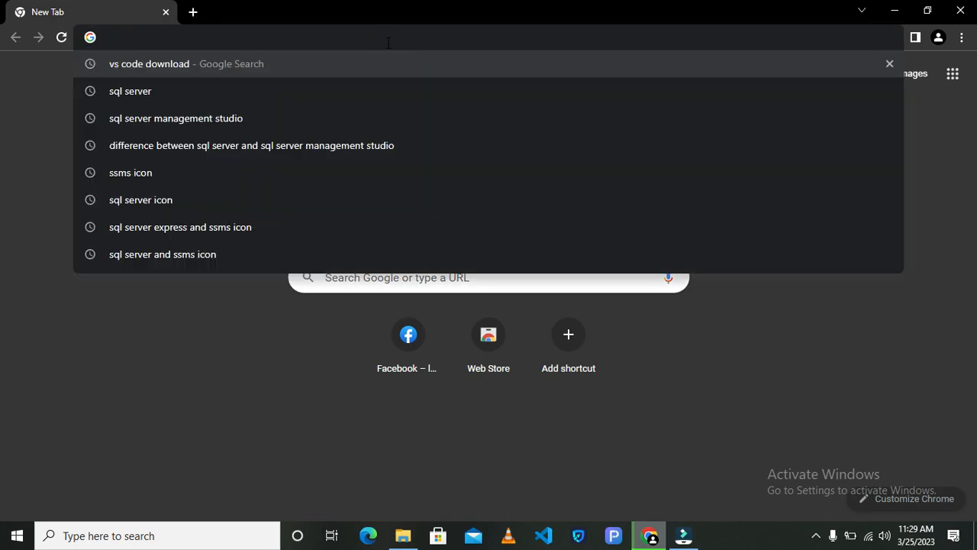
{"action": "left_click", "coordinate": [24, 200]}
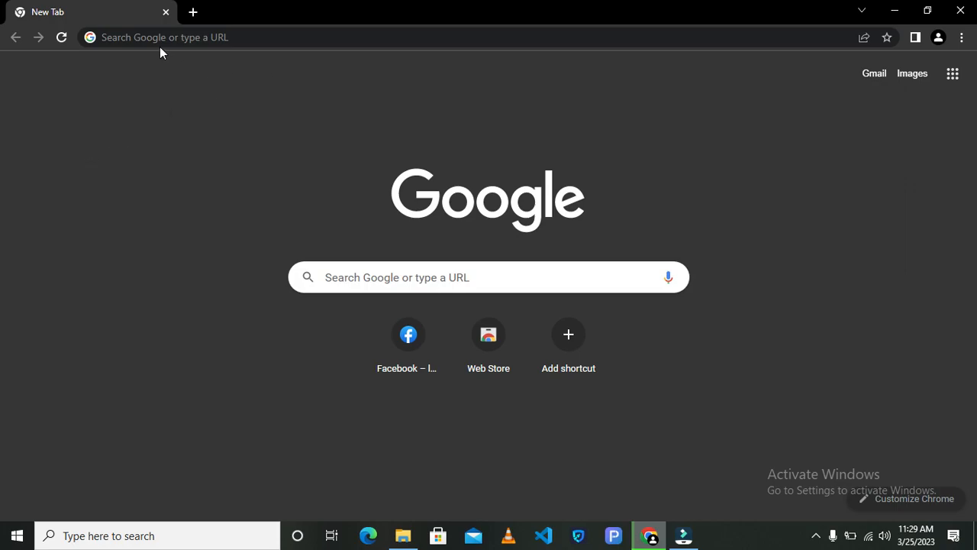
{"action": "left_click", "coordinate": [113, 38]}
{"action": "left_click", "coordinate": [23, 128]}
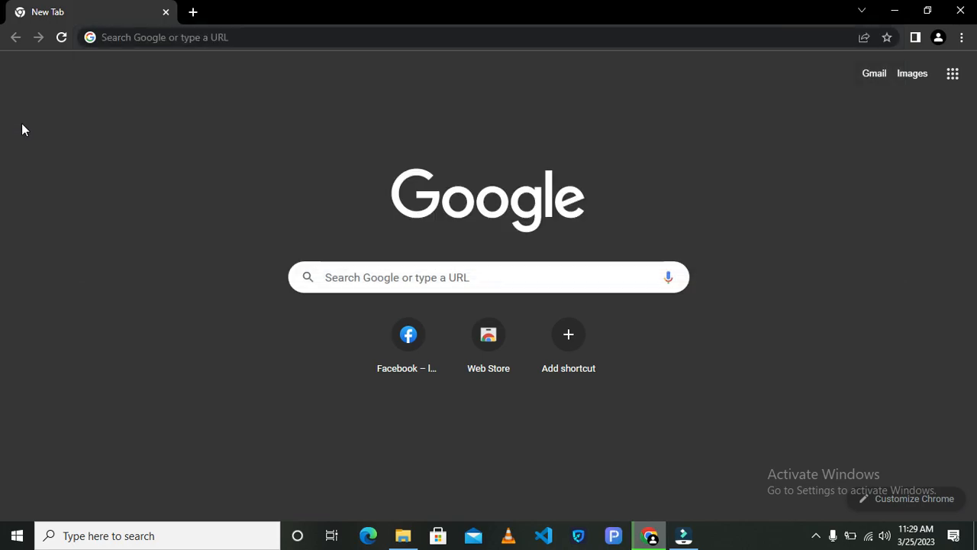
{"action": "left_click", "coordinate": [338, 269]}
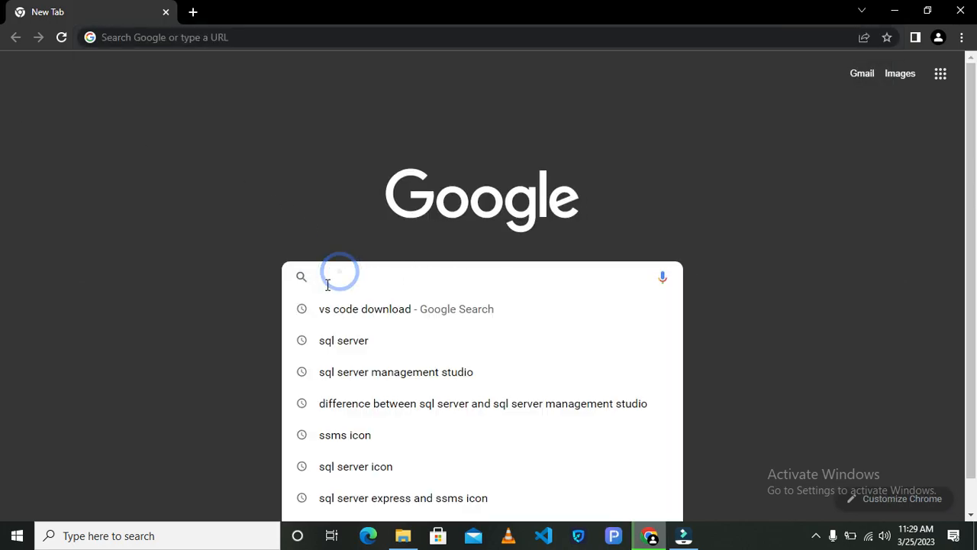
{"action": "left_click", "coordinate": [157, 38]}
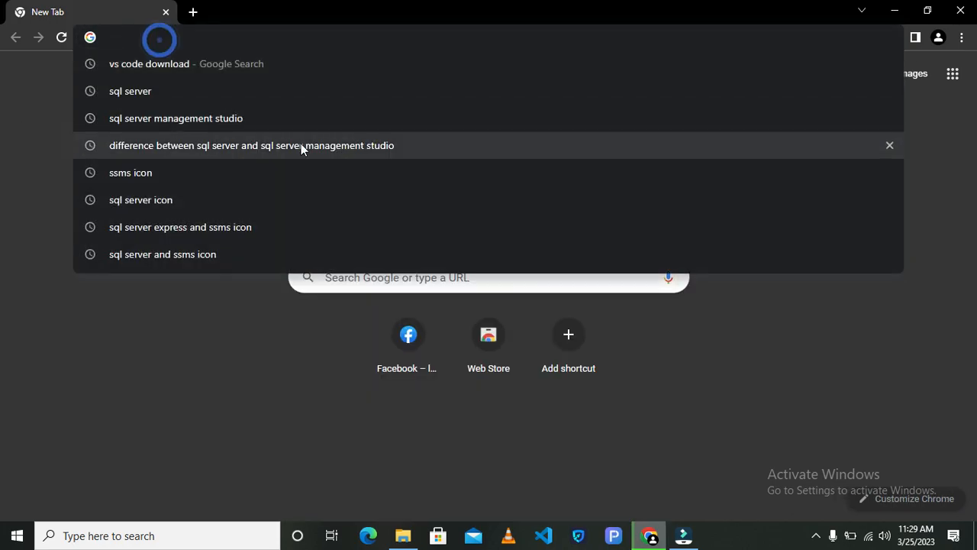
{"action": "left_click", "coordinate": [233, 326]}
{"action": "left_click", "coordinate": [343, 274]}
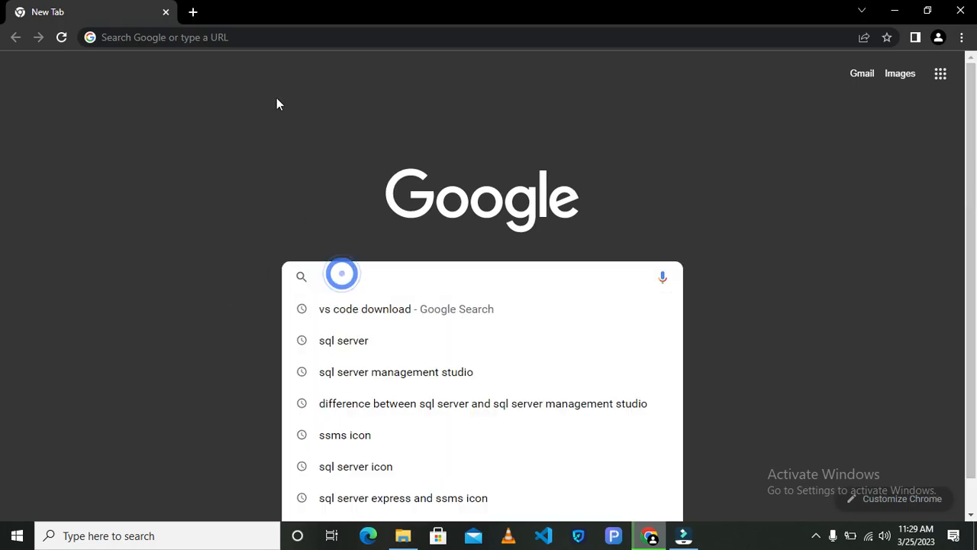
{"action": "left_click", "coordinate": [277, 141]}
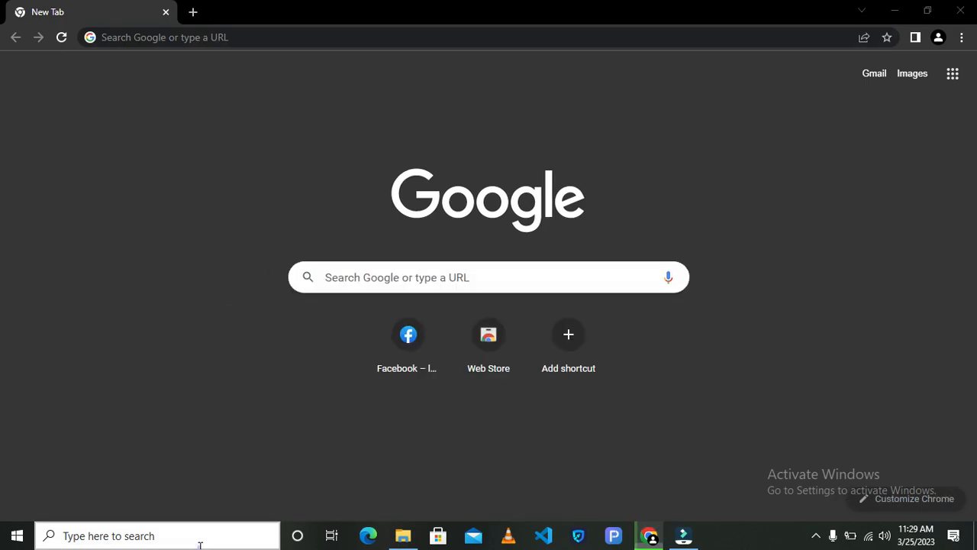
{"action": "left_click", "coordinate": [199, 543]}
{"action": "type", "text": "dddddddddddddddddddddddddddddddd"}
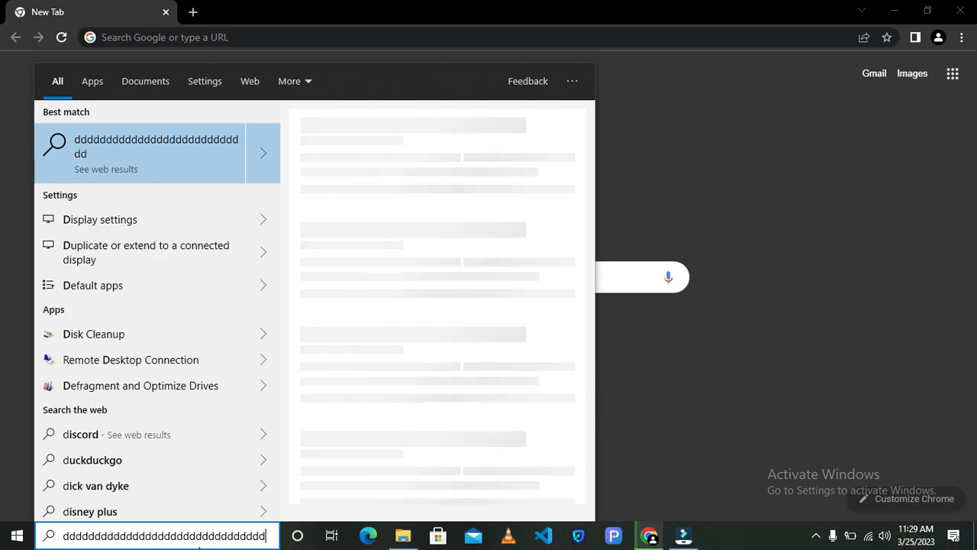
{"action": "key", "text": "ctrl+a"}
{"action": "type", "text": "dddddddddd"}
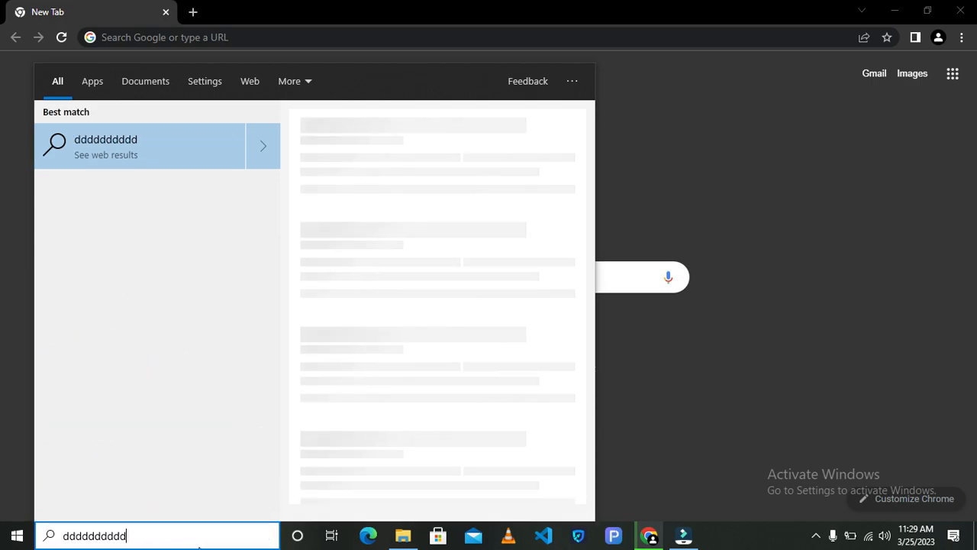
{"action": "type", "text": "dddddddddddddddddddddddddddddddddddddfg"}
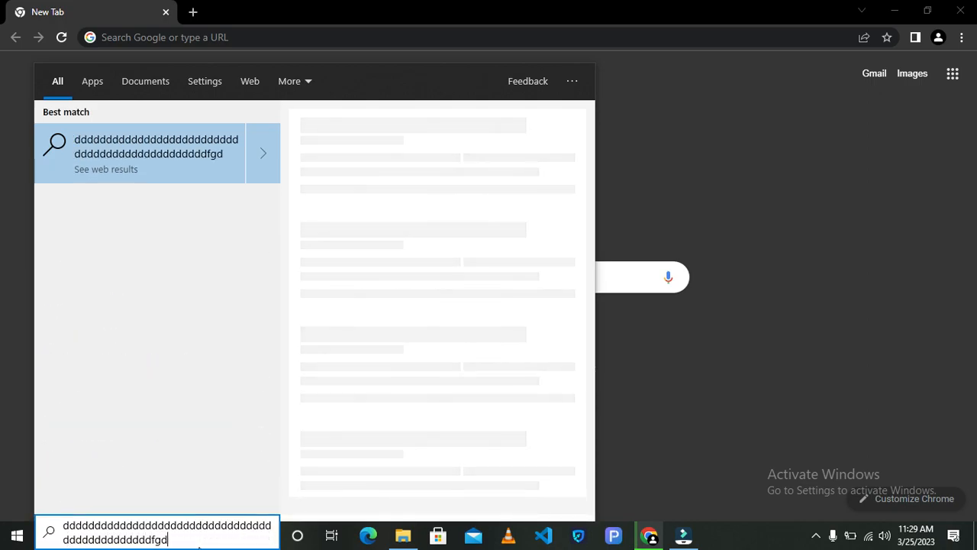
{"action": "key", "text": "ctrl+a"}
{"action": "key", "text": "BackSpace"}
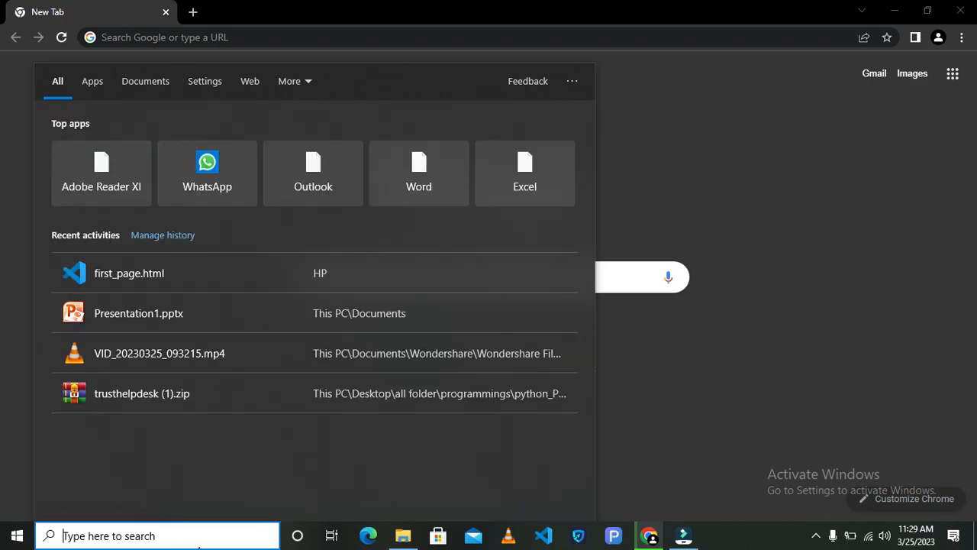
Find Microsoft Edge through the Windows search with "ed", bring up its window and maximize it
{"action": "type", "text": "ed"}
{"action": "key", "text": "Escape"}
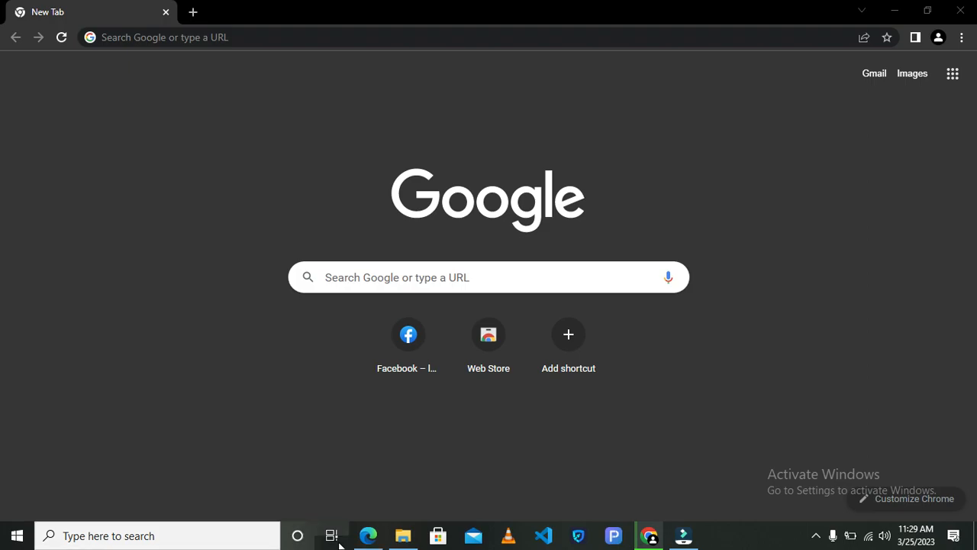
{"action": "left_click", "coordinate": [368, 535]}
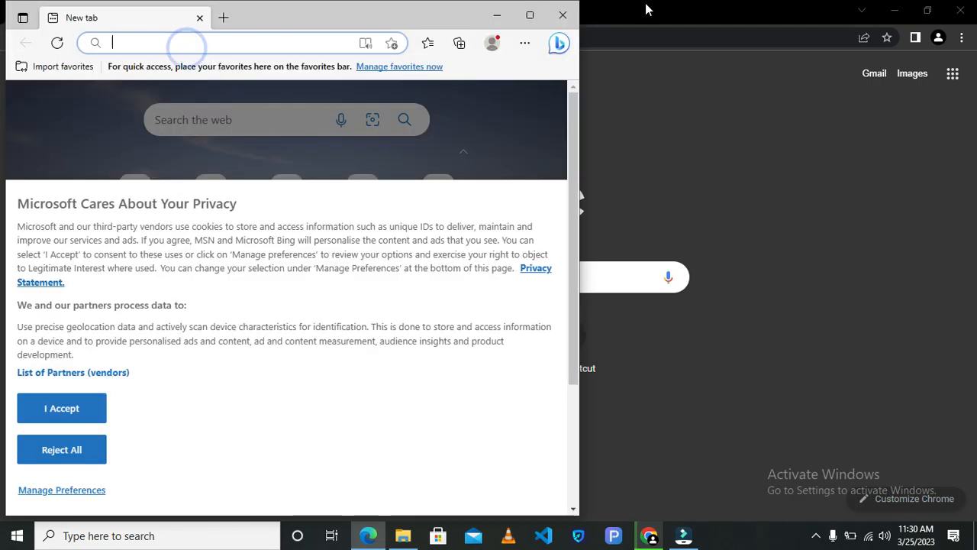
{"action": "left_click", "coordinate": [530, 16]}
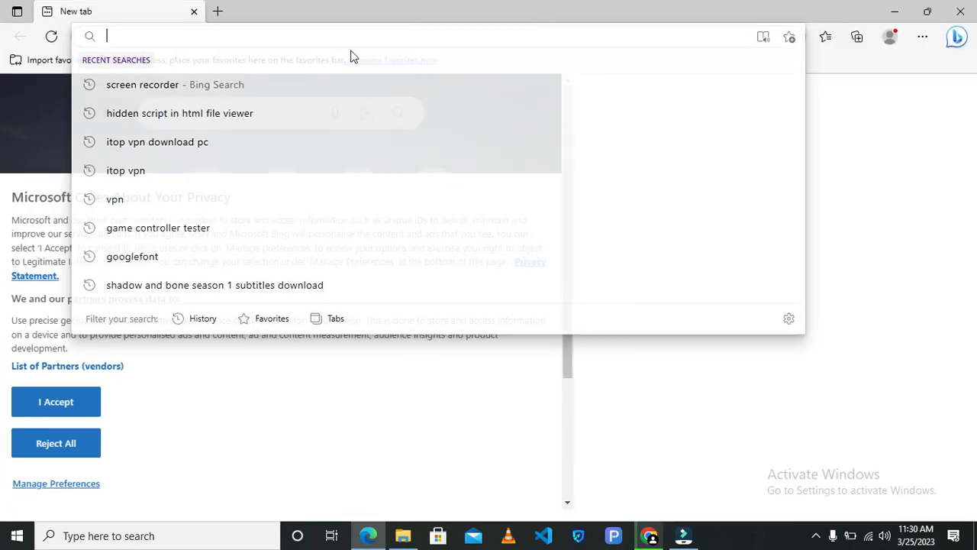
Examine the address bar and recent searches in Microsoft Edge and close the browser
{"action": "left_click", "coordinate": [190, 39]}
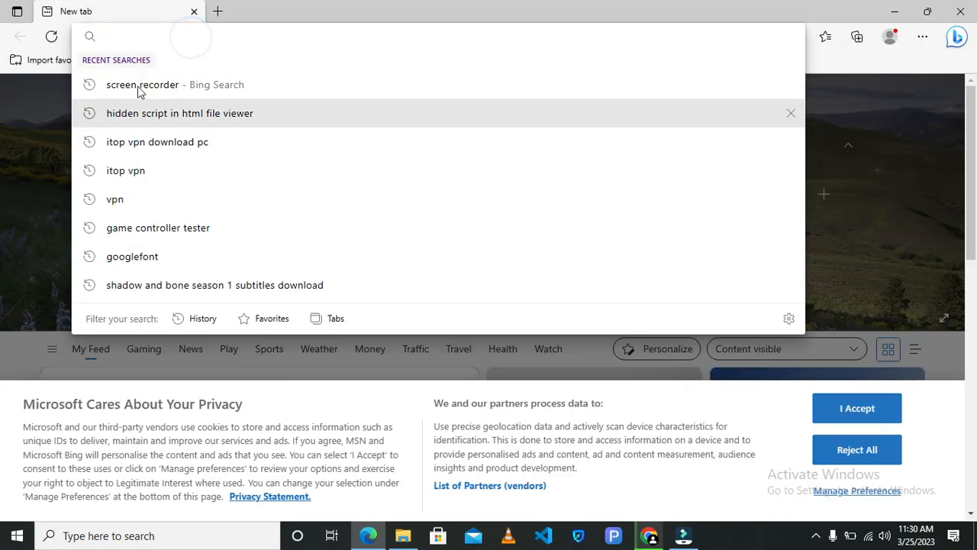
{"action": "left_click", "coordinate": [35, 104]}
{"action": "left_click", "coordinate": [136, 38]}
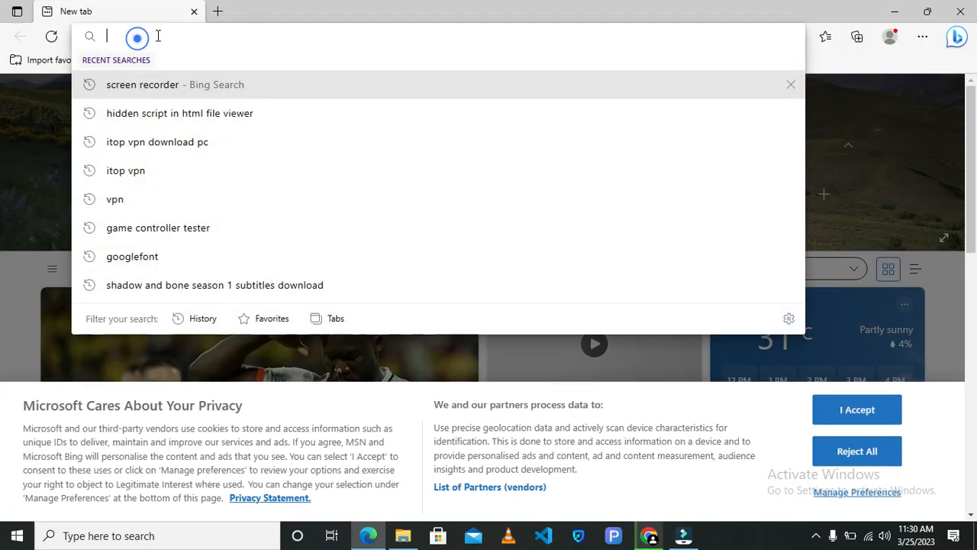
{"action": "left_click", "coordinate": [13, 163]}
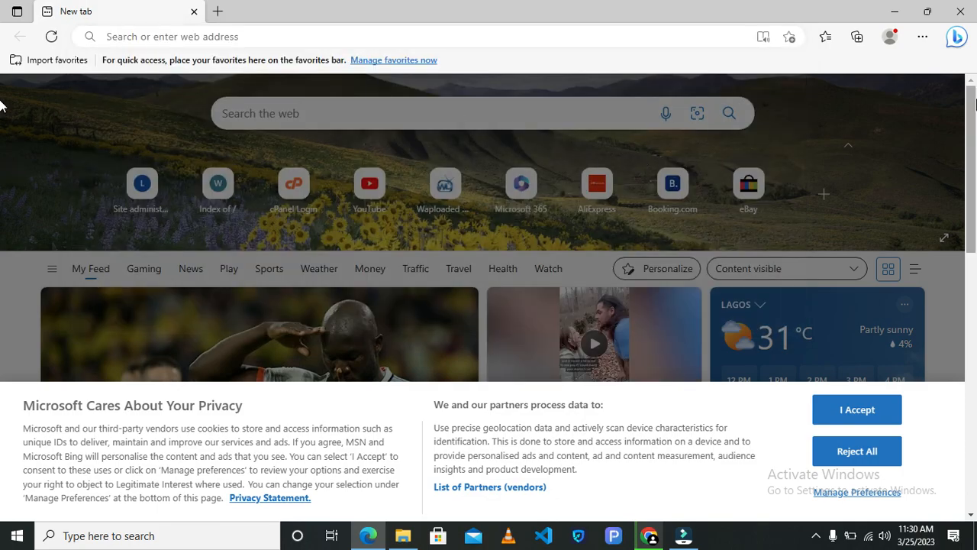
{"action": "left_click", "coordinate": [958, 13]}
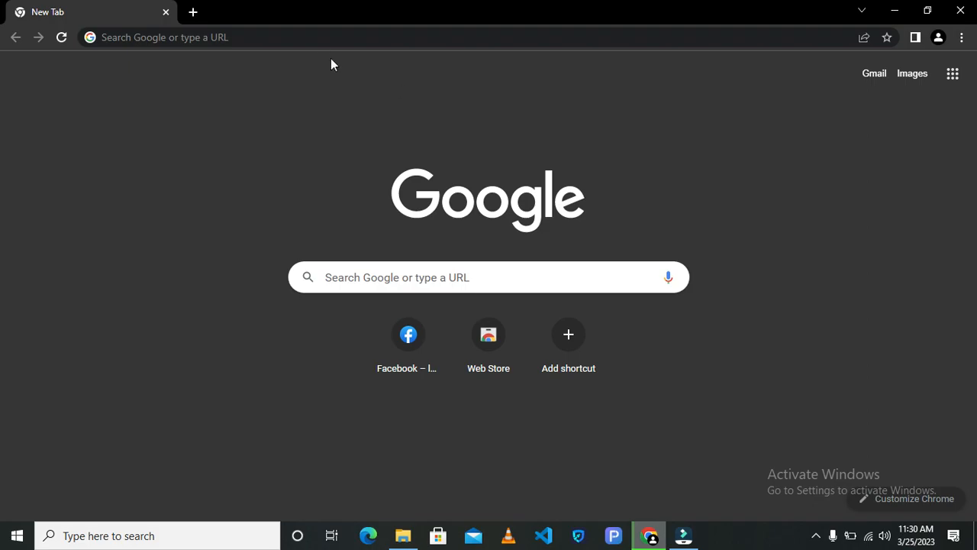
{"action": "left_click", "coordinate": [305, 39]}
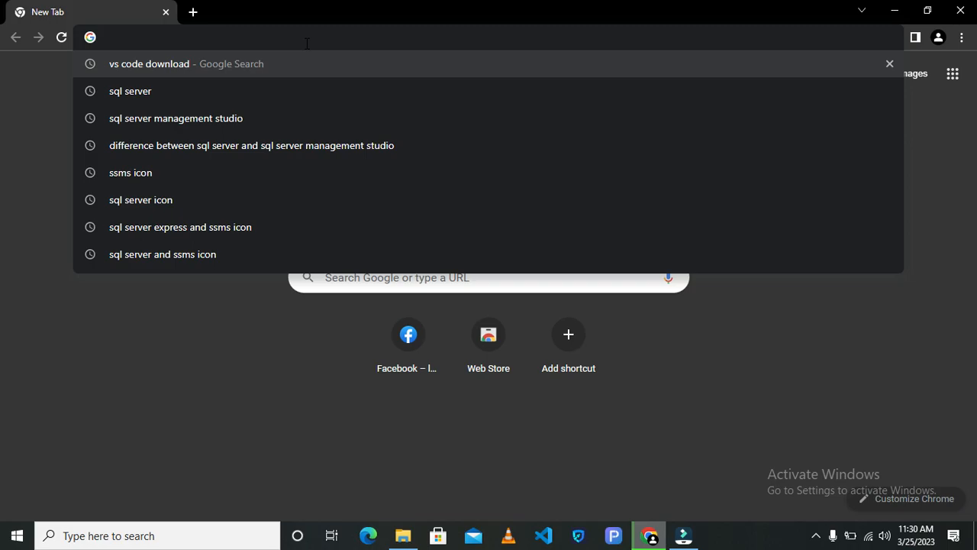
{"action": "type", "text": "vvvvvvvvvvvvvvvvvvvvvvvv"}
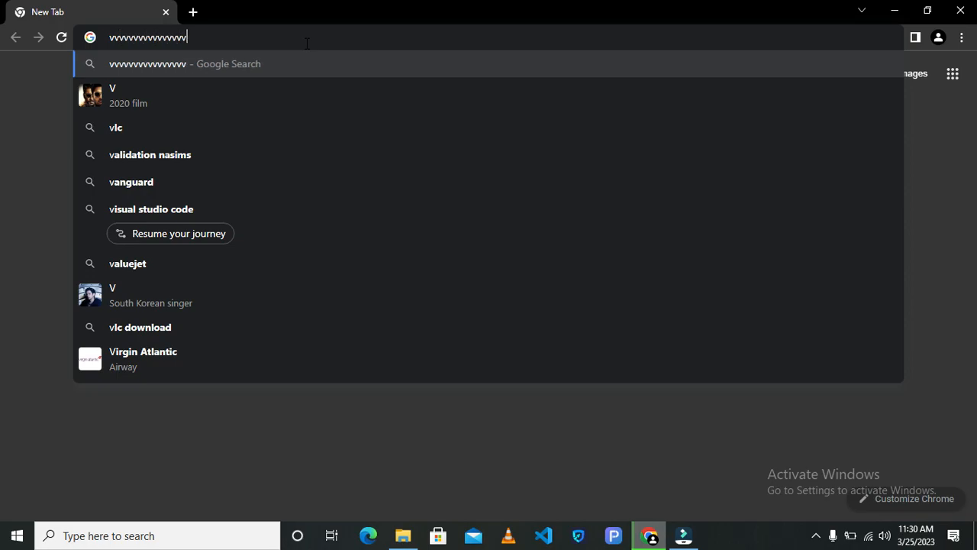
{"action": "type", "text": "erer"}
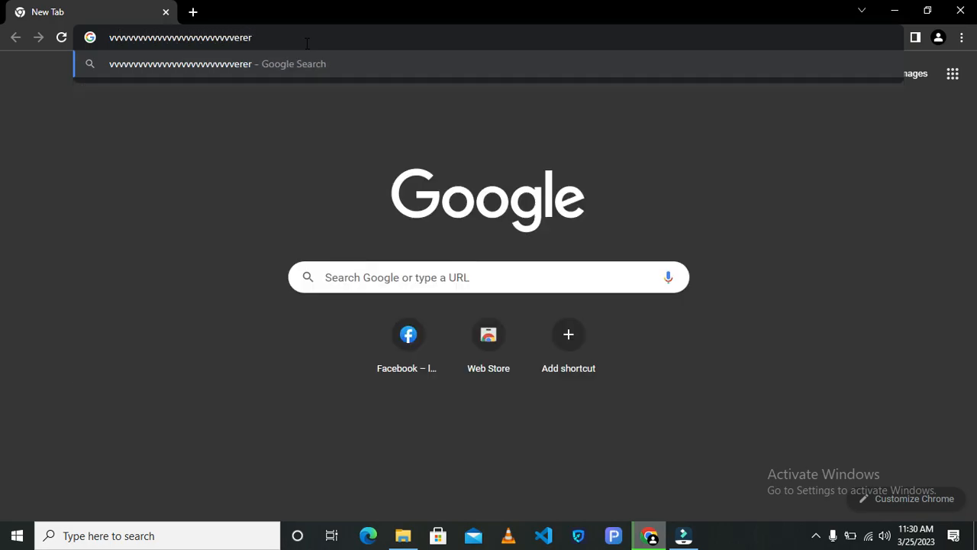
{"action": "key", "text": "ctrl+a"}
{"action": "key", "text": "BackSpace"}
Search Google for "vs code download" and open the code.visualstudio.com download result
{"action": "type", "text": "vs"}
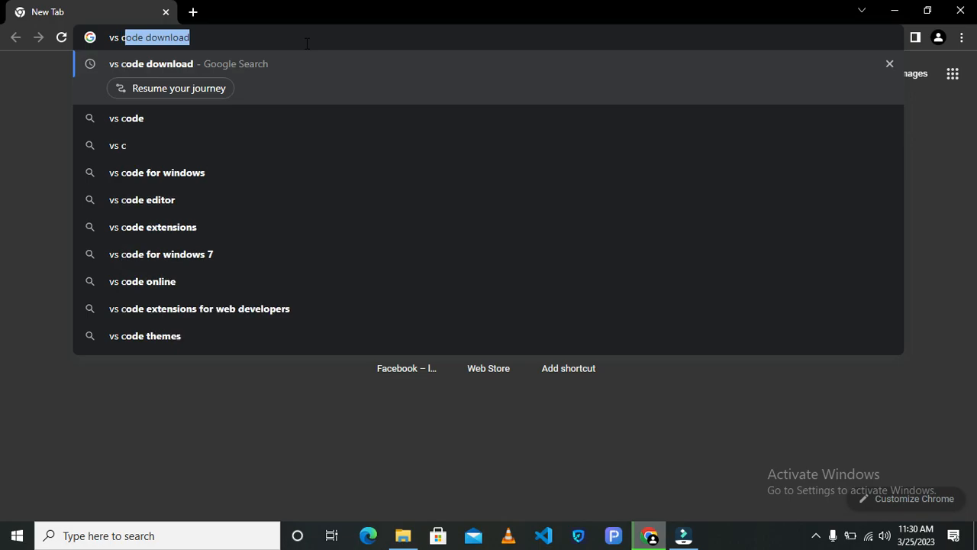
{"action": "key", "text": "Return"}
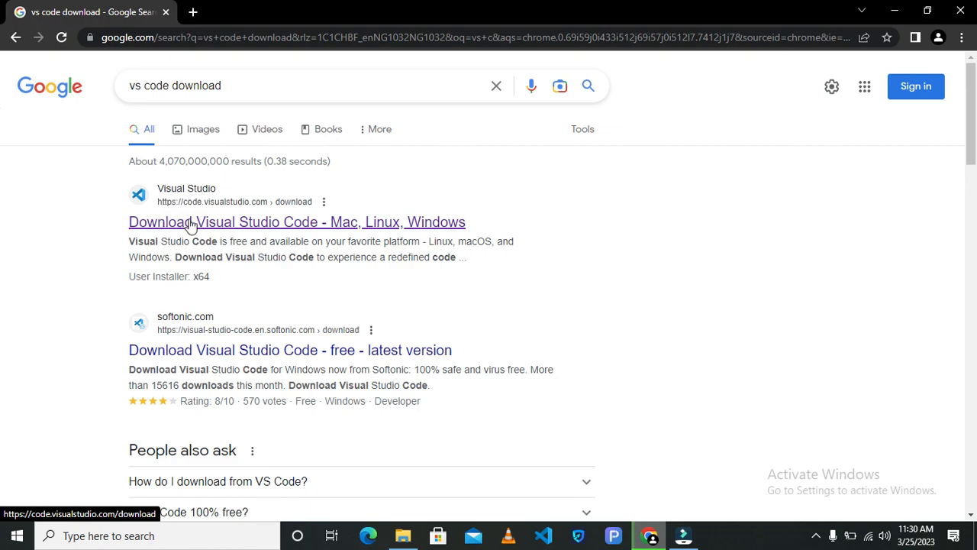
{"action": "left_click", "coordinate": [389, 221]}
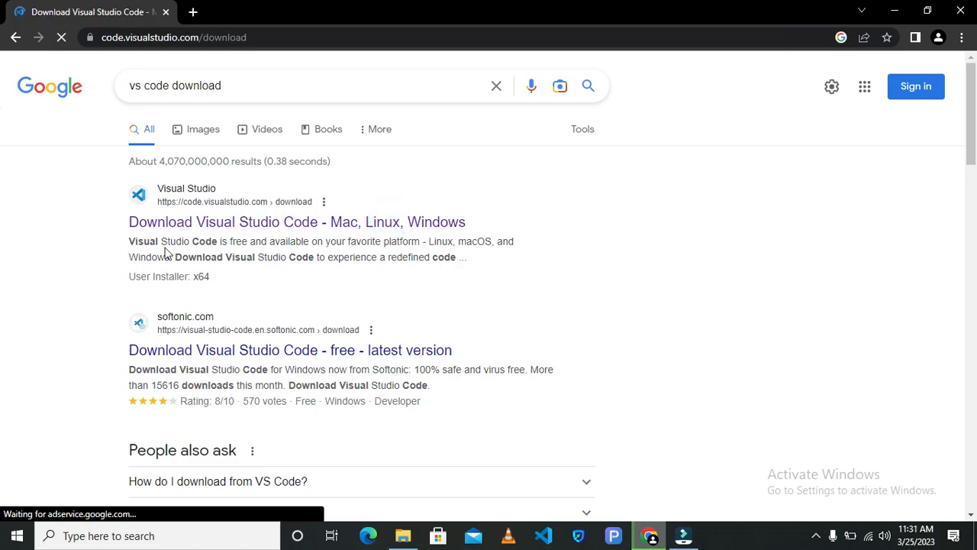
Start the Visual Studio Code download for Windows and read the notice offering a direct download link
{"action": "scroll", "coordinate": [311, 222], "scroll_direction": "down", "scroll_amount": 1}
{"action": "scroll", "coordinate": [311, 220], "scroll_direction": "up", "scroll_amount": 1}
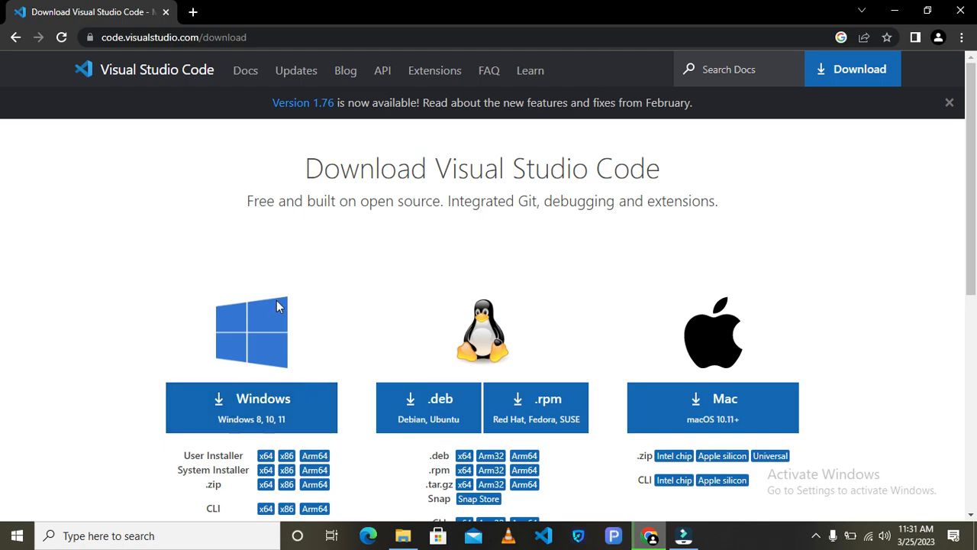
{"action": "left_click", "coordinate": [268, 398]}
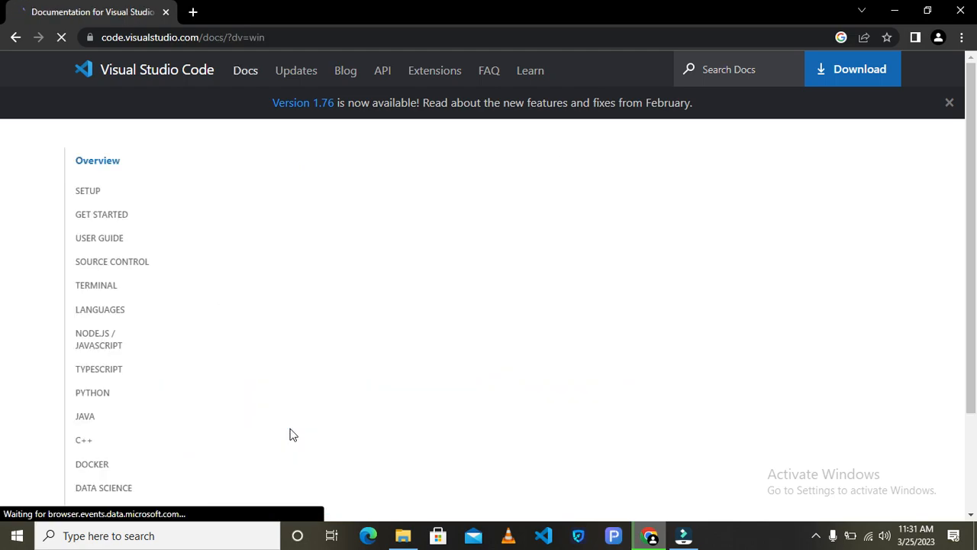
{"action": "left_click_drag", "start_coordinate": [294, 157], "coordinate": [601, 163]}
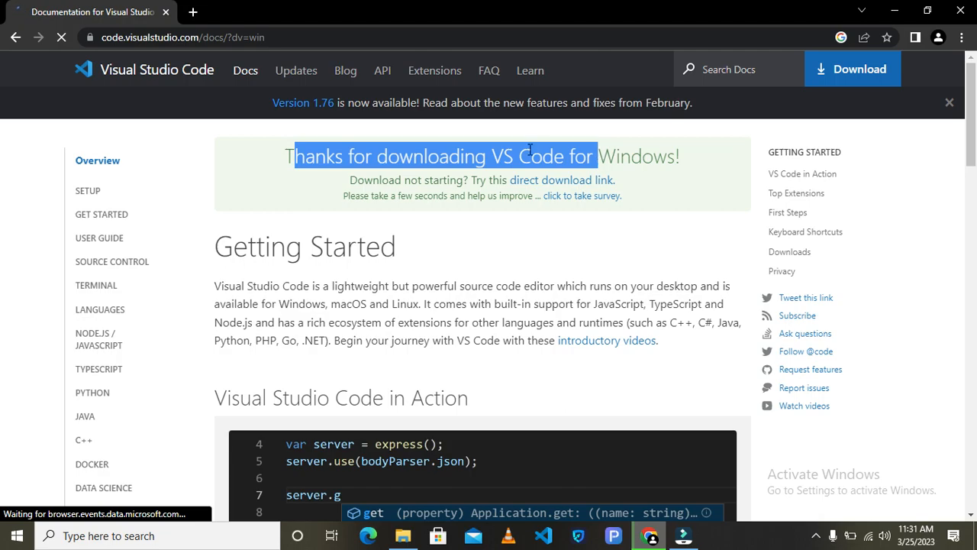
{"action": "left_click", "coordinate": [233, 149]}
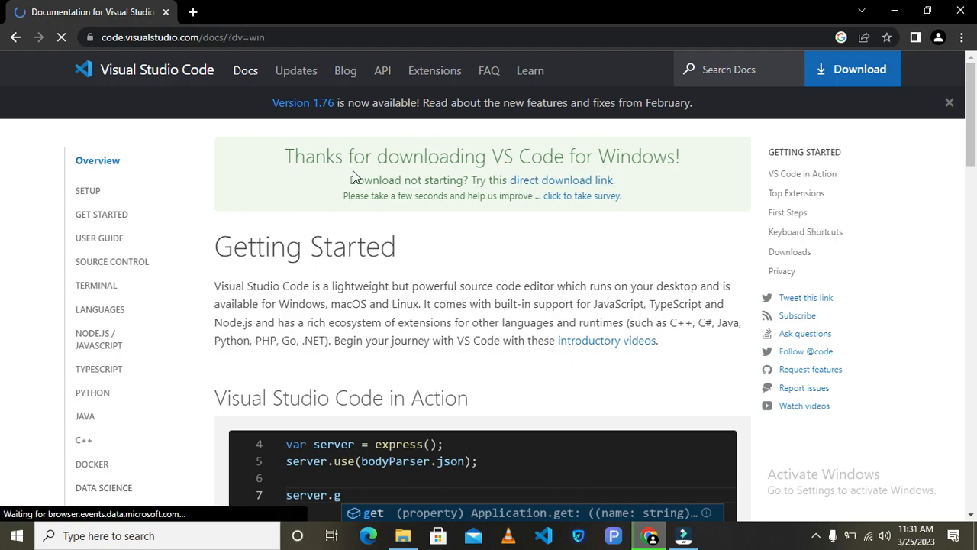
{"action": "left_click_drag", "start_coordinate": [379, 181], "coordinate": [485, 183]}
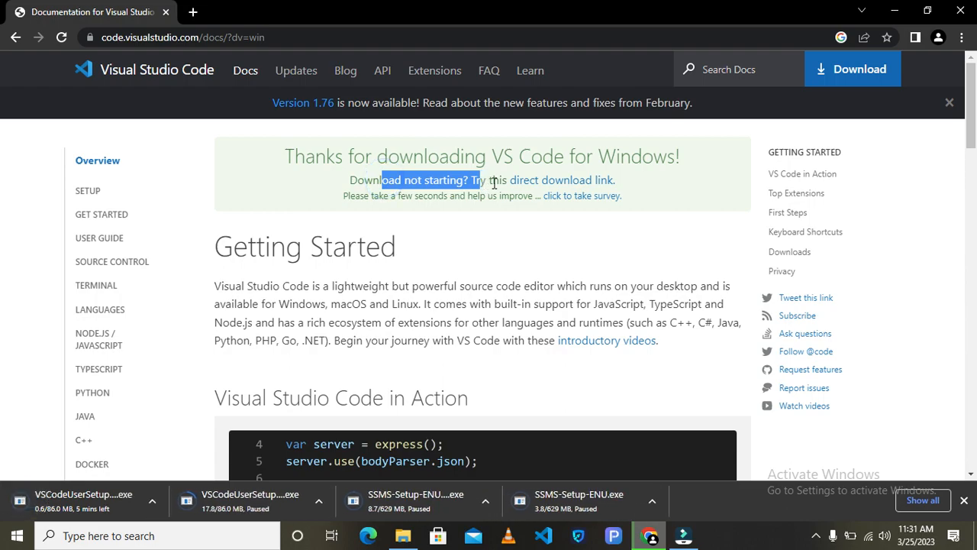
{"action": "left_click", "coordinate": [506, 183]}
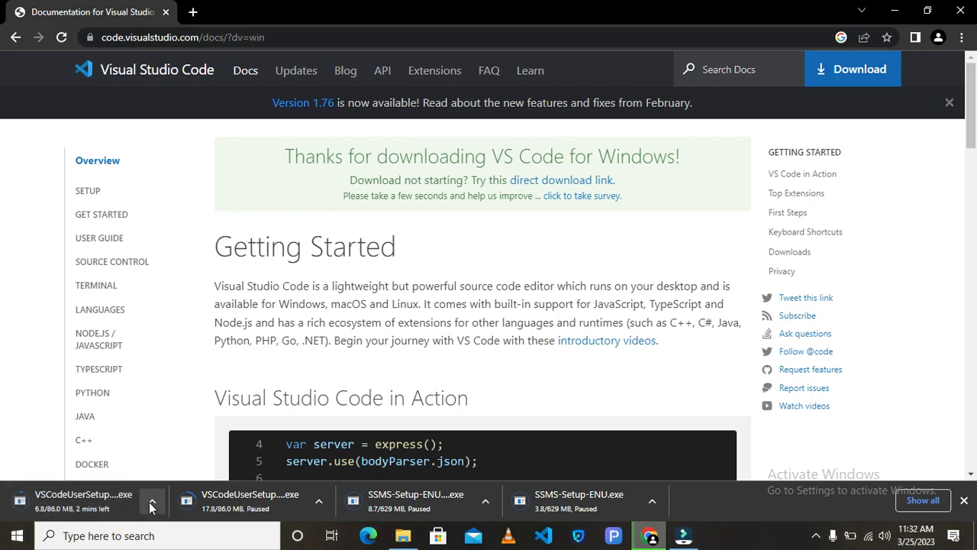
Pause the running VSCodeUserSetup download and open the full list of browser downloads
{"action": "left_click", "coordinate": [152, 504]}
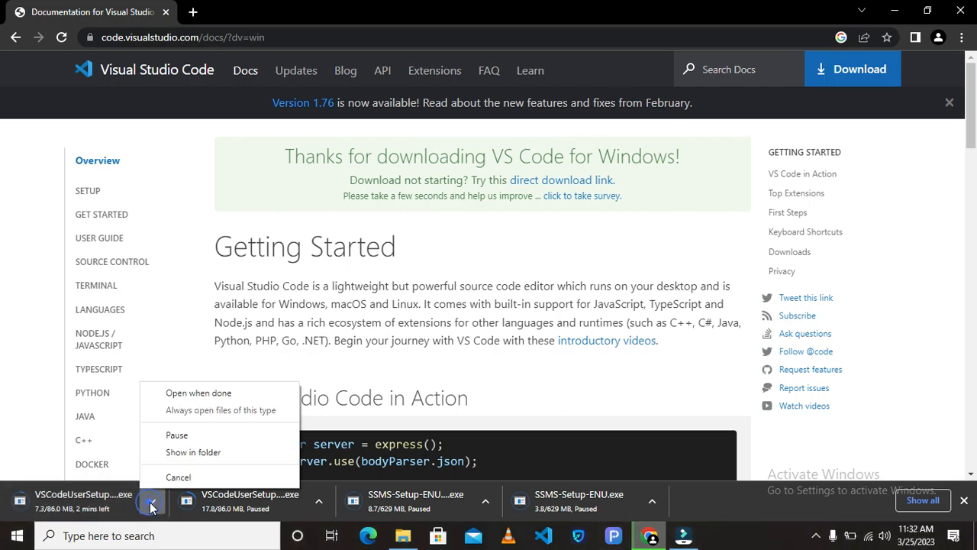
{"action": "left_click", "coordinate": [202, 435]}
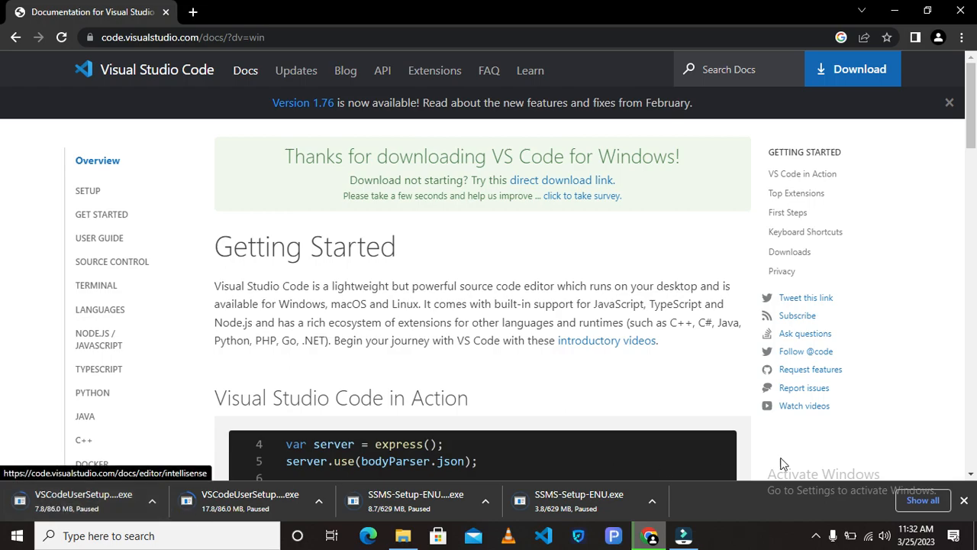
{"action": "left_click", "coordinate": [923, 500]}
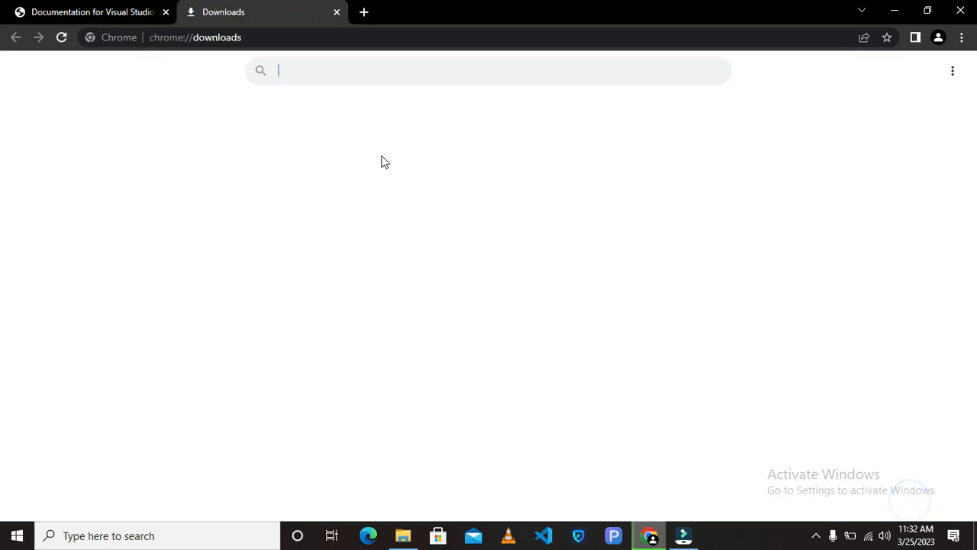
Return to the Visual Studio Code documentation page and reopen the browser's downloads list from there
{"action": "left_click", "coordinate": [30, 9]}
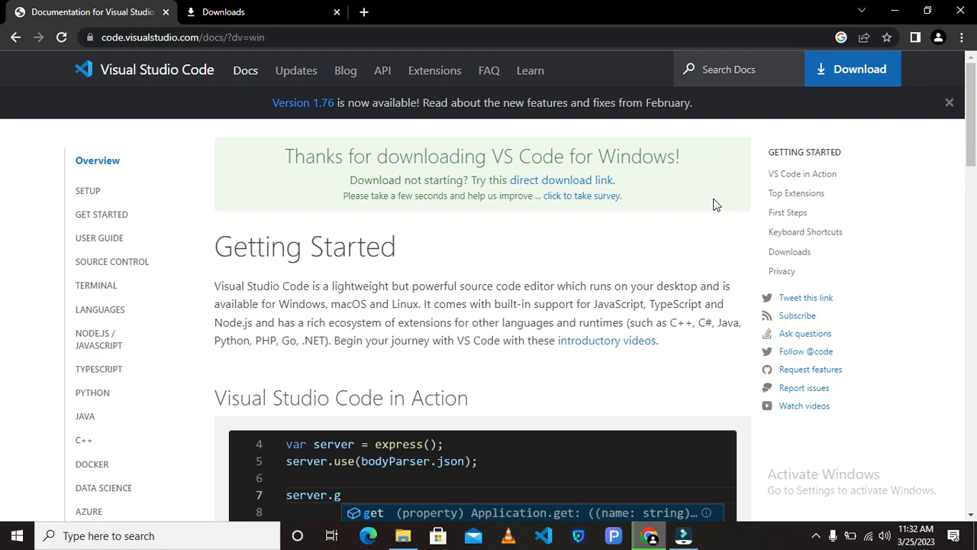
{"action": "right_click", "coordinate": [709, 224]}
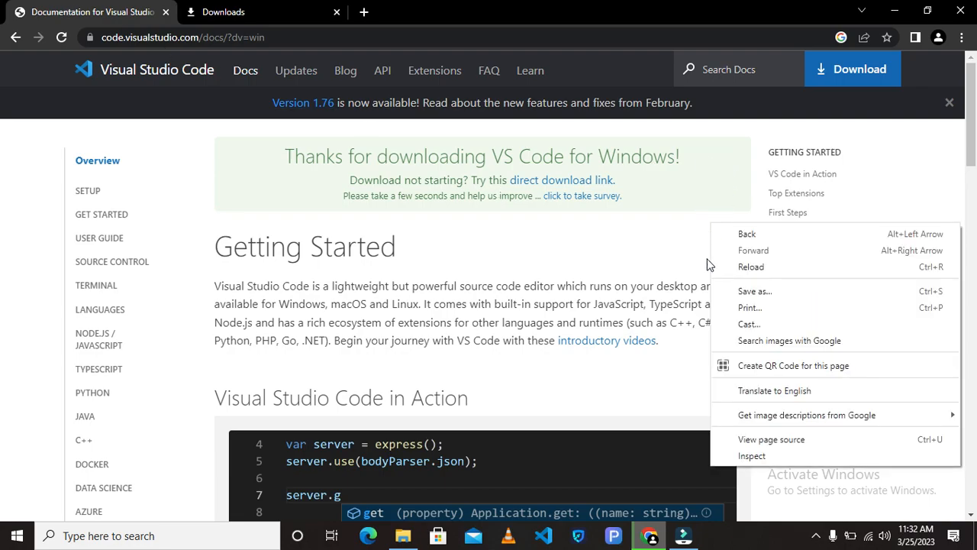
{"action": "left_click", "coordinate": [671, 254]}
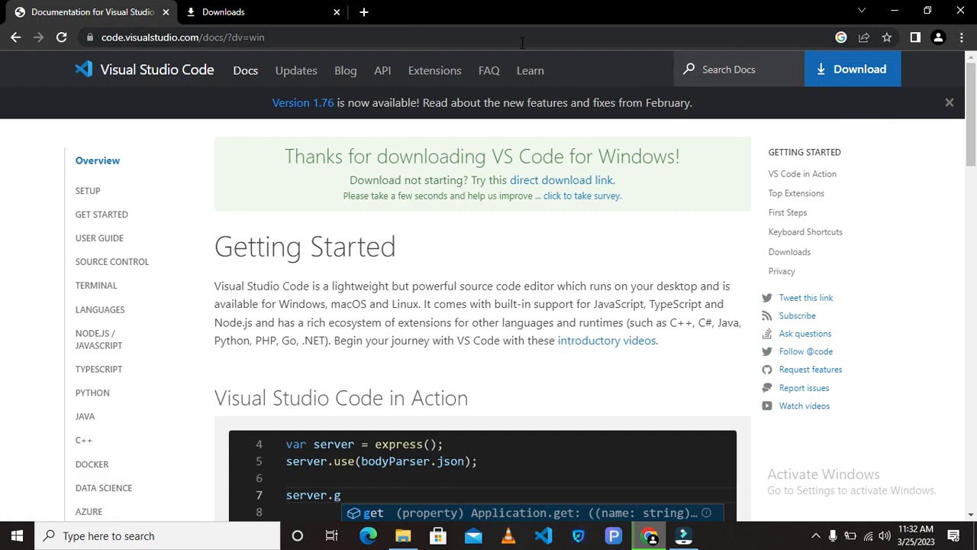
{"action": "left_click", "coordinate": [960, 40]}
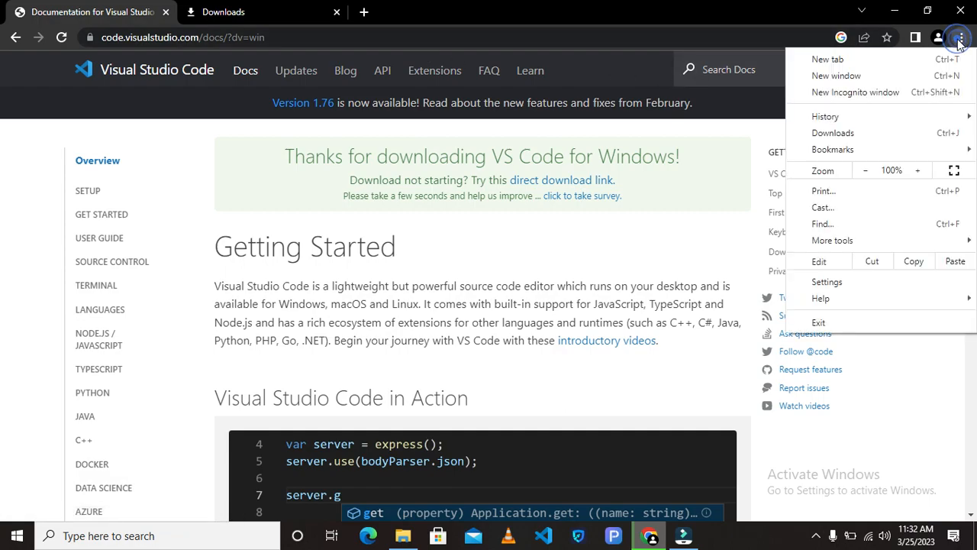
{"action": "left_click", "coordinate": [963, 39]}
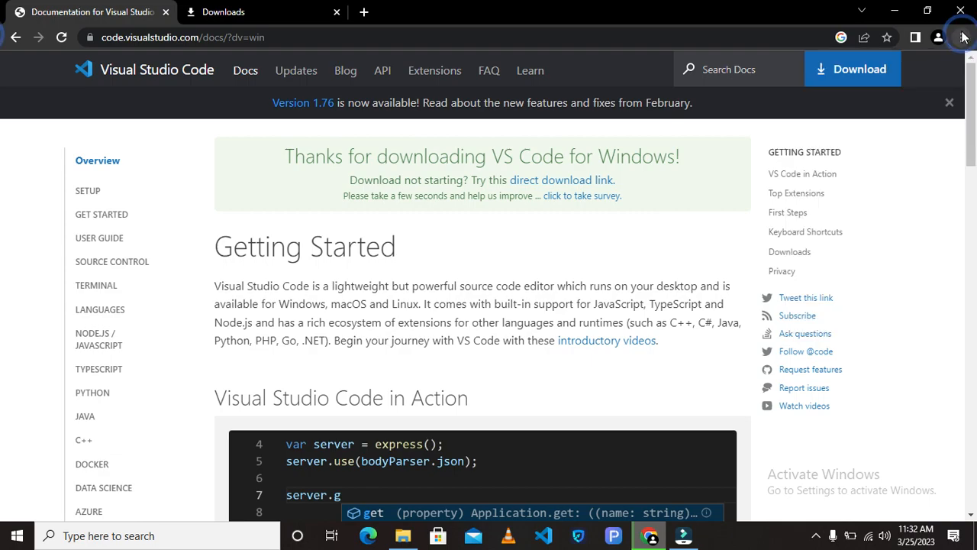
{"action": "left_click", "coordinate": [962, 40]}
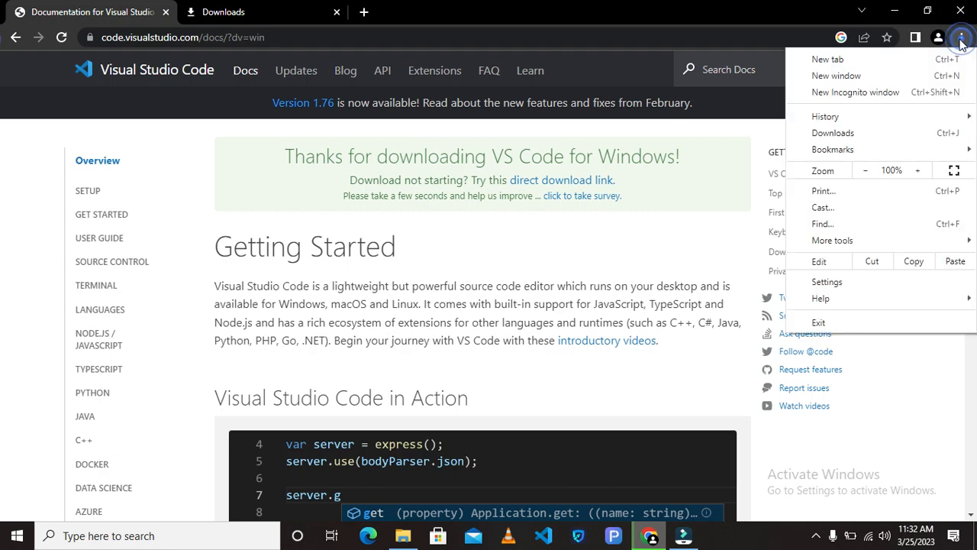
{"action": "left_click", "coordinate": [840, 136]}
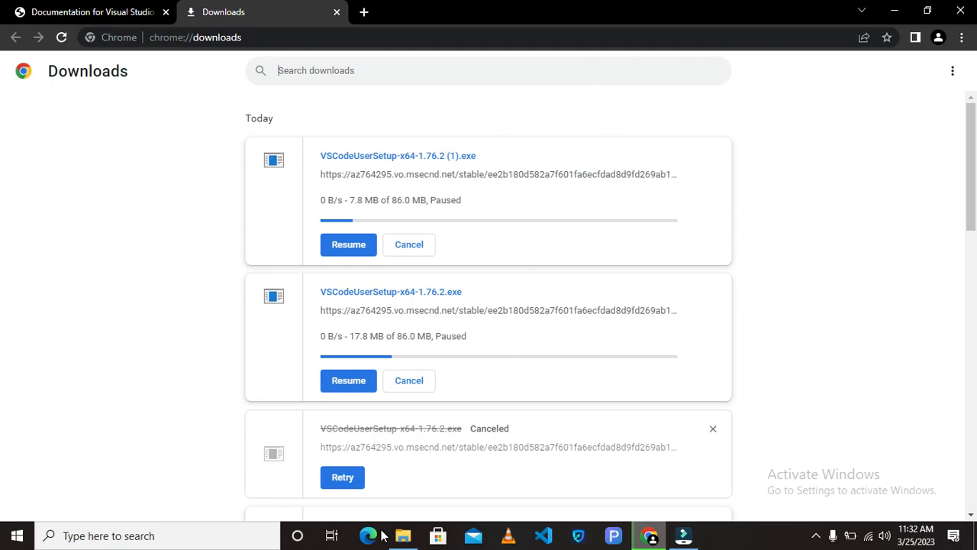
Switch to File Explorer, view the Downloads folder and go back to the vscode_setup folder
{"action": "mouse_move", "coordinate": [402, 535]}
{"action": "left_click", "coordinate": [341, 420]}
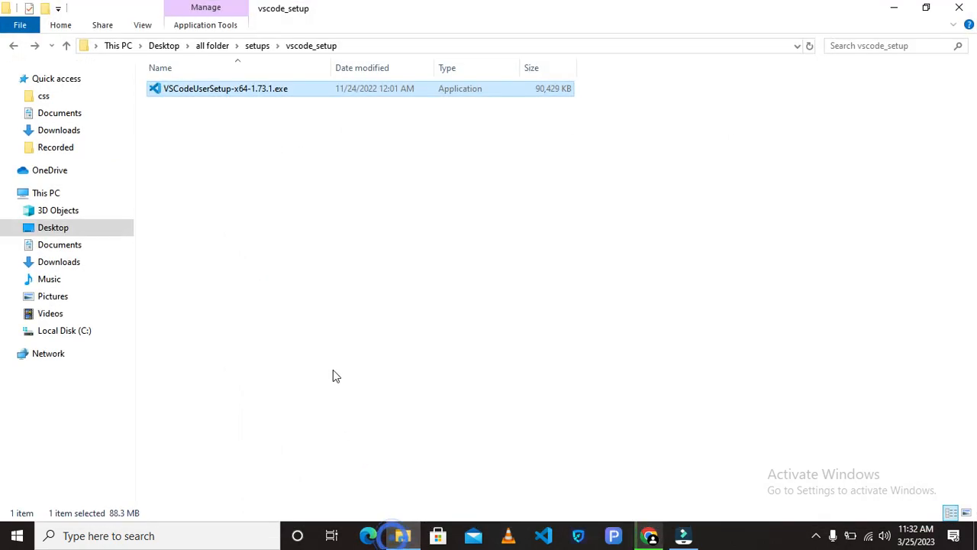
{"action": "left_click", "coordinate": [47, 263]}
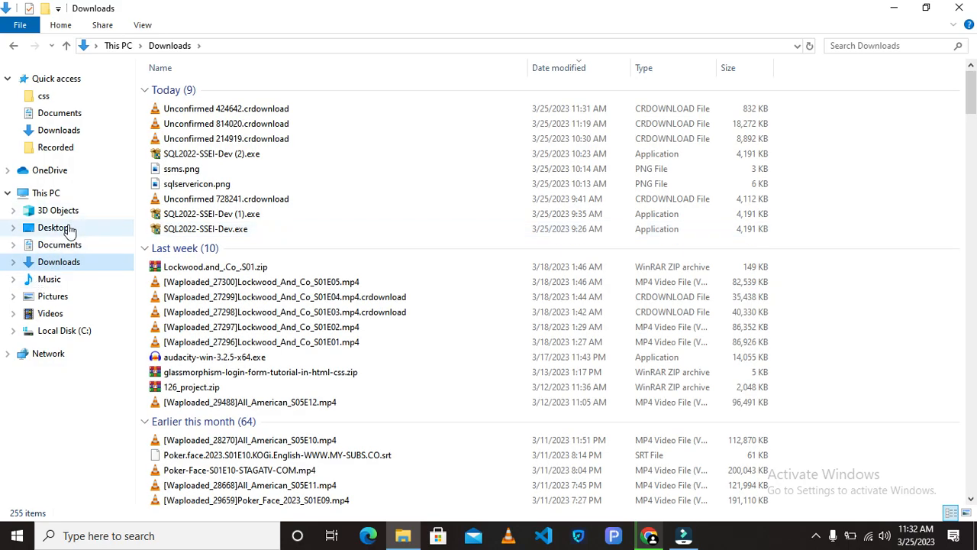
{"action": "left_click", "coordinate": [13, 48]}
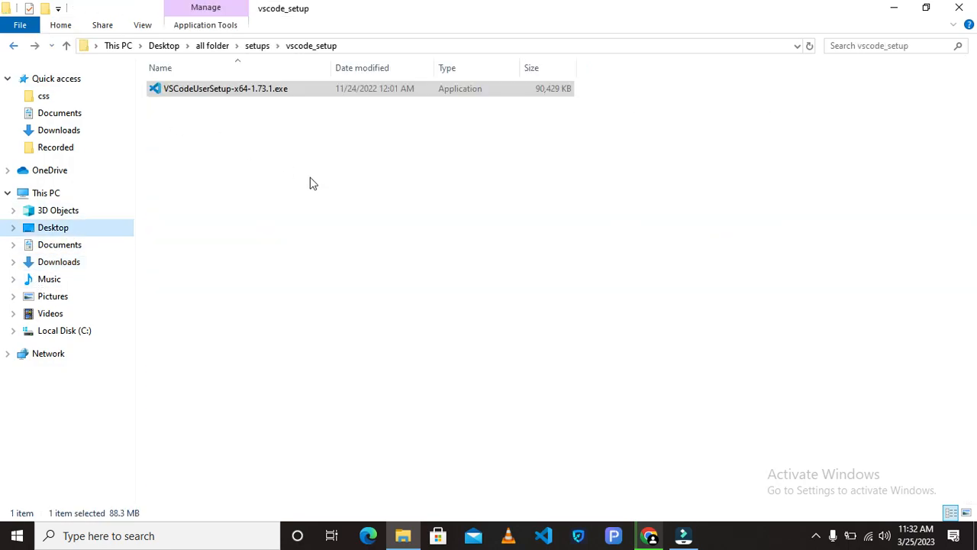
Run the VSCodeUserSetup-x64-1.73.1.exe installer from the vscode_setup folder
{"action": "double_click", "coordinate": [419, 92]}
{"action": "left_click", "coordinate": [201, 81]}
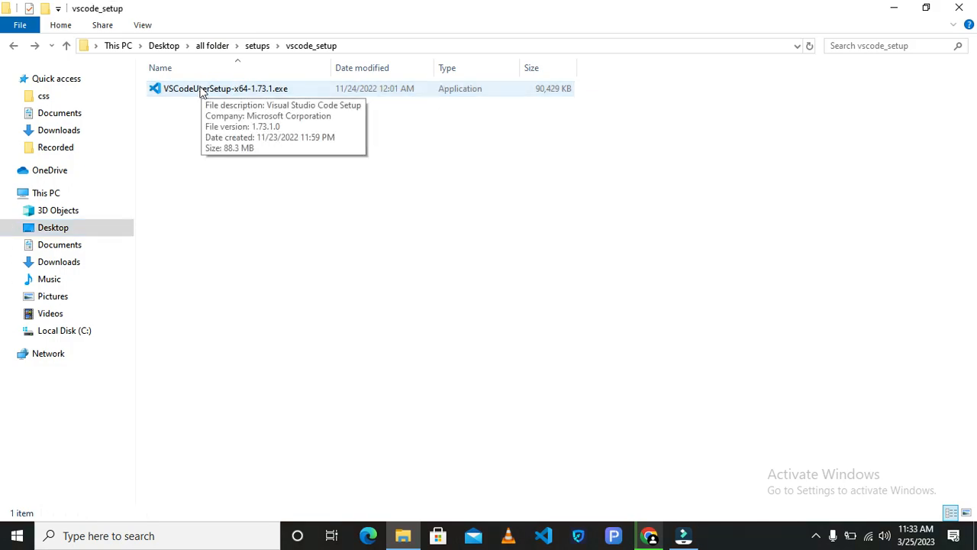
{"action": "left_click", "coordinate": [650, 535]}
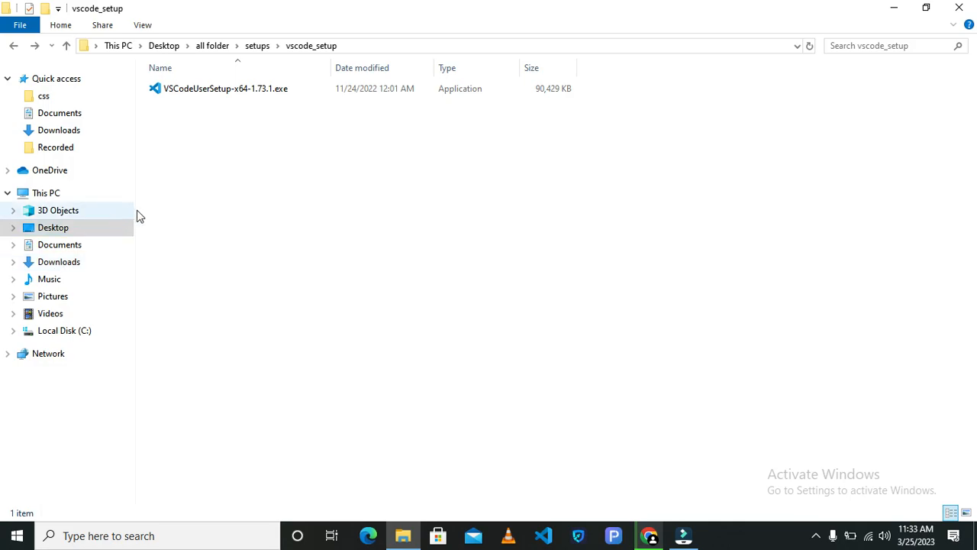
{"action": "double_click", "coordinate": [231, 94]}
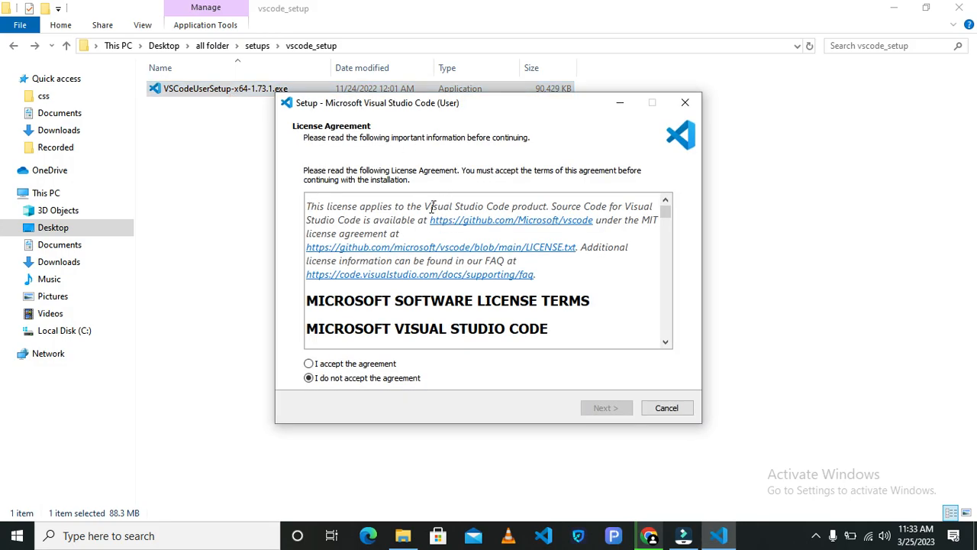
Accept the license agreement in the Visual Studio Code setup and continue to the additional tasks
{"action": "mouse_move", "coordinate": [442, 102]}
{"action": "left_mouse_down"}
{"action": "mouse_move", "coordinate": [426, 181]}
{"action": "mouse_move", "coordinate": [422, 134]}
{"action": "mouse_move", "coordinate": [397, 90]}
{"action": "mouse_move", "coordinate": [433, 117]}
{"action": "left_mouse_up"}
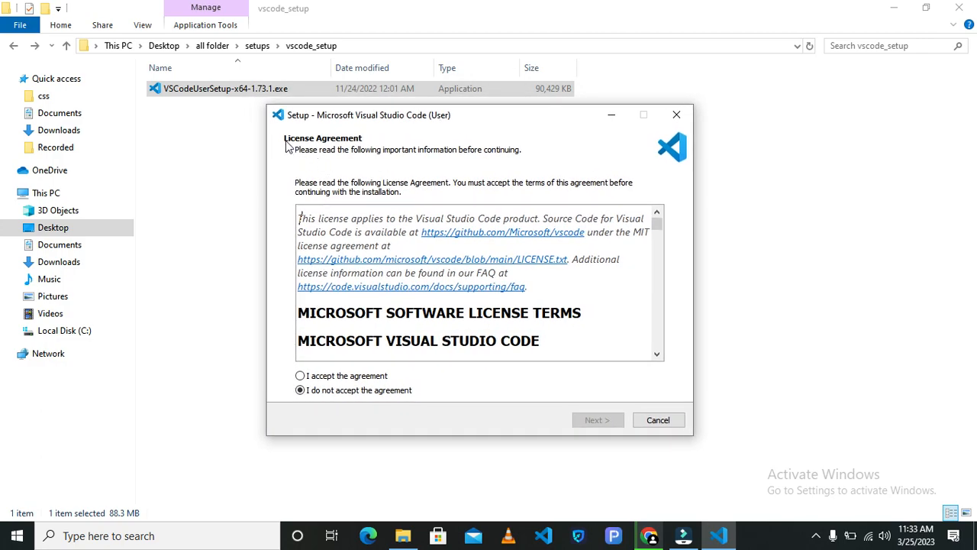
{"action": "left_click", "coordinate": [300, 378]}
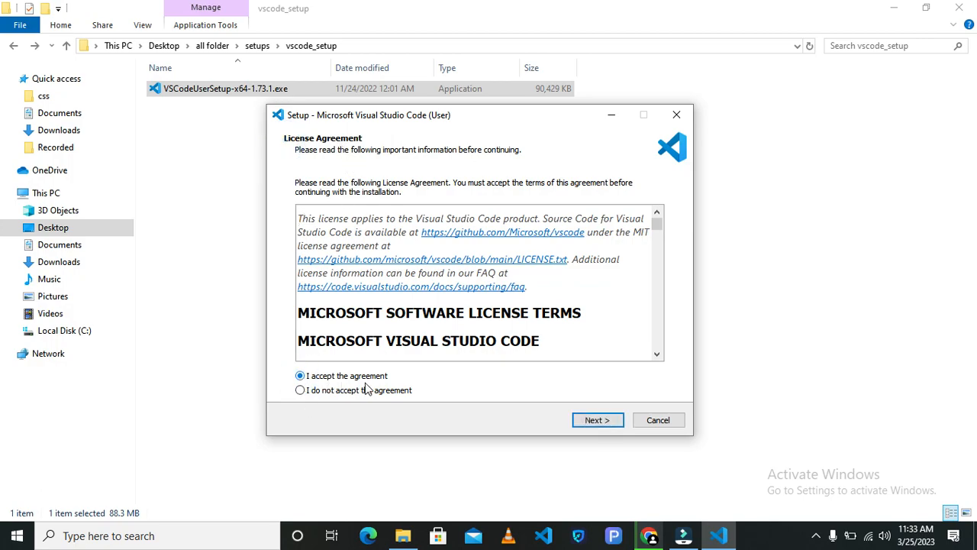
{"action": "left_click", "coordinate": [588, 420]}
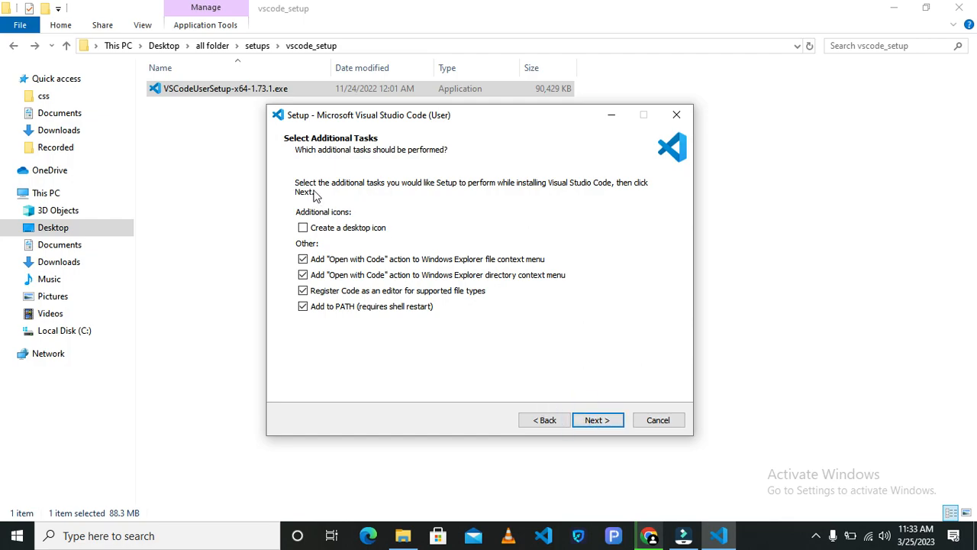
Enable creating a desktop icon, keep the other additional tasks selected and install Visual Studio Code
{"action": "left_click", "coordinate": [304, 229]}
{"action": "left_click", "coordinate": [893, 8]}
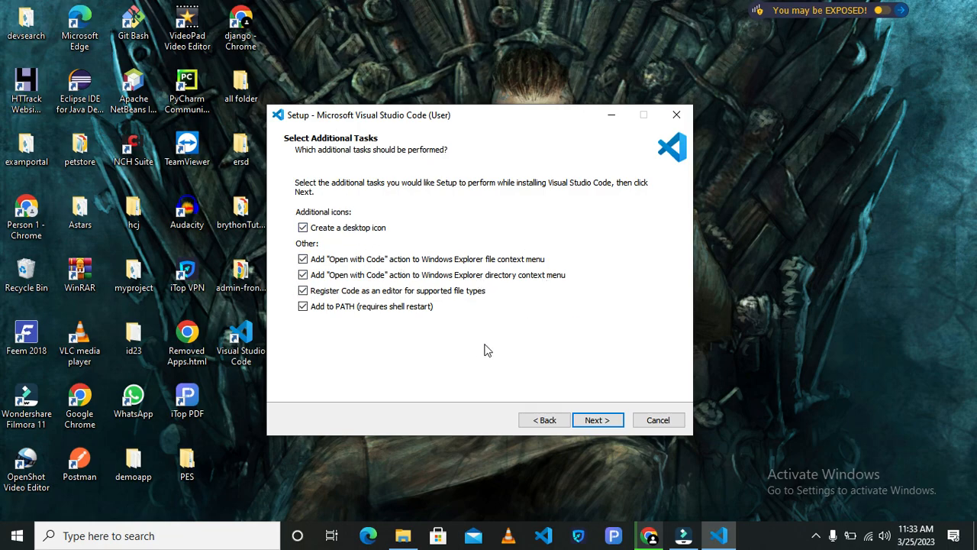
{"action": "left_click", "coordinate": [592, 421]}
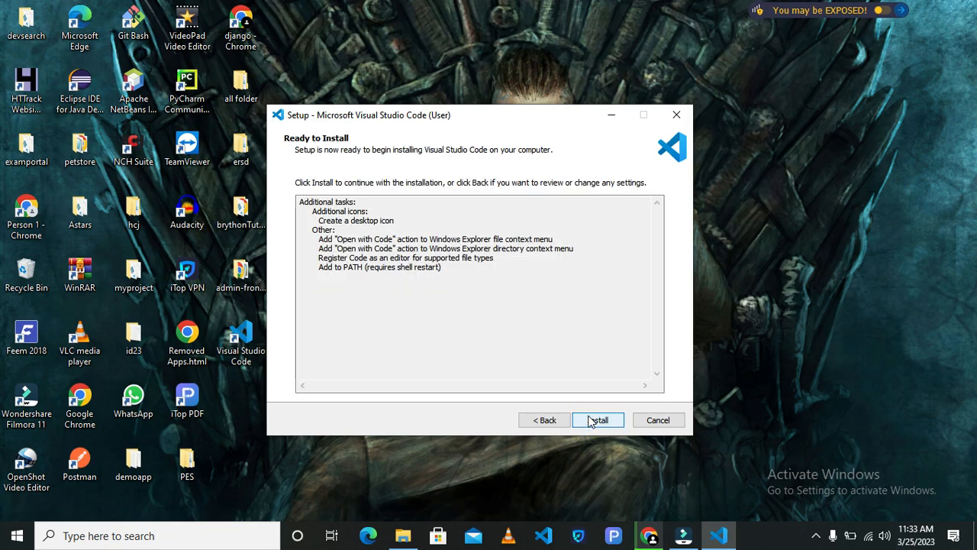
{"action": "left_click", "coordinate": [598, 420]}
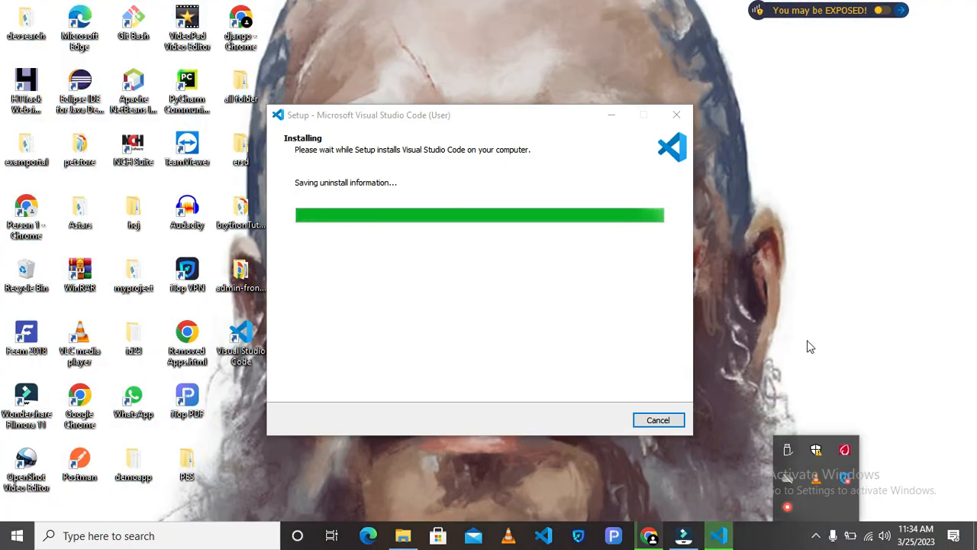
{"action": "left_click", "coordinate": [809, 344]}
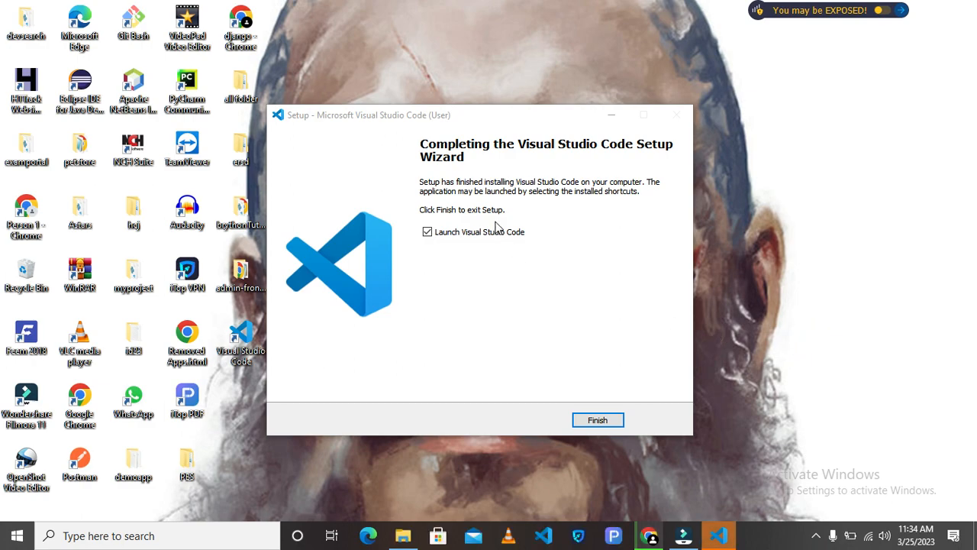
Finish the setup wizard with Launch Visual Studio Code selected
{"action": "left_click", "coordinate": [504, 107]}
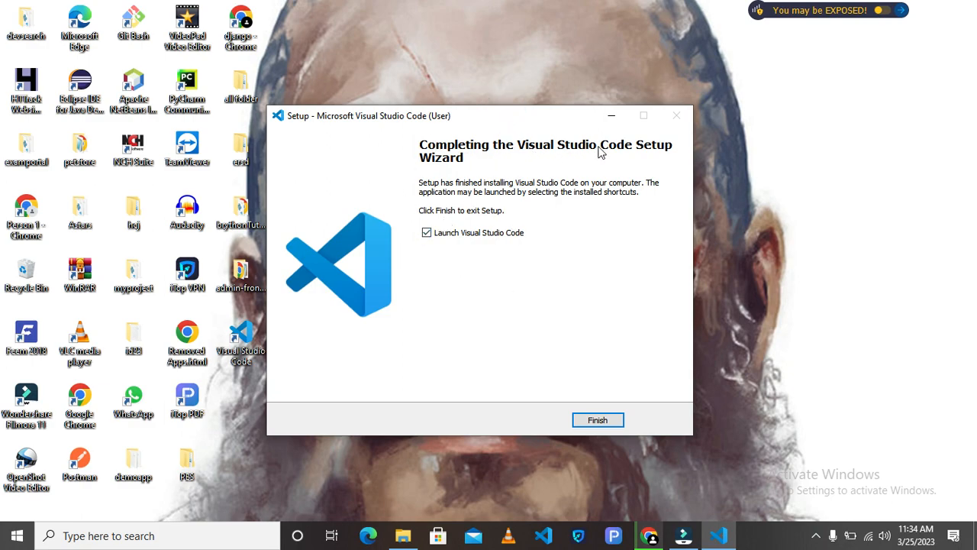
{"action": "left_click", "coordinate": [426, 232]}
{"action": "left_click", "coordinate": [432, 232]}
{"action": "left_click", "coordinate": [426, 234]}
{"action": "left_click", "coordinate": [595, 425]}
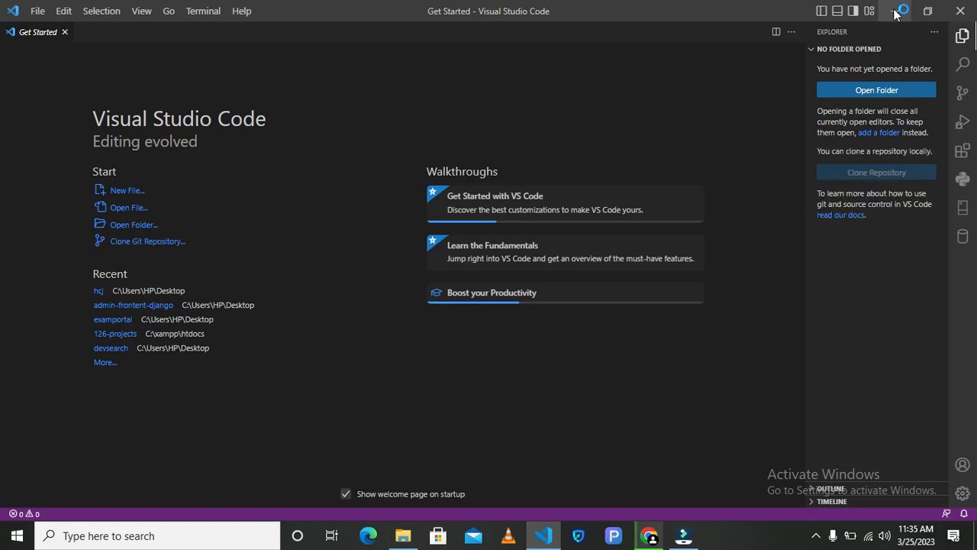
Minimize Visual Studio Code and create a new folder on the desktop
{"action": "left_click", "coordinate": [896, 10]}
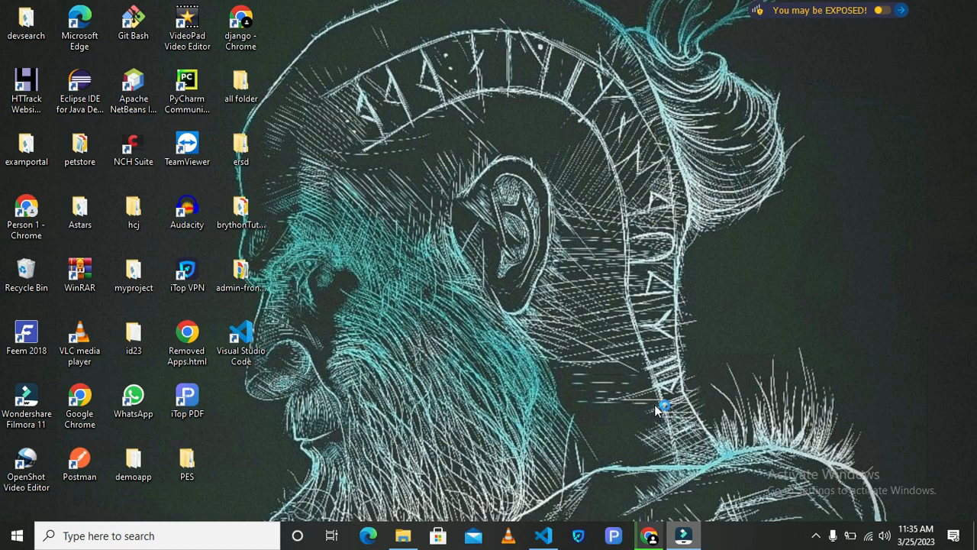
{"action": "left_click", "coordinate": [543, 536]}
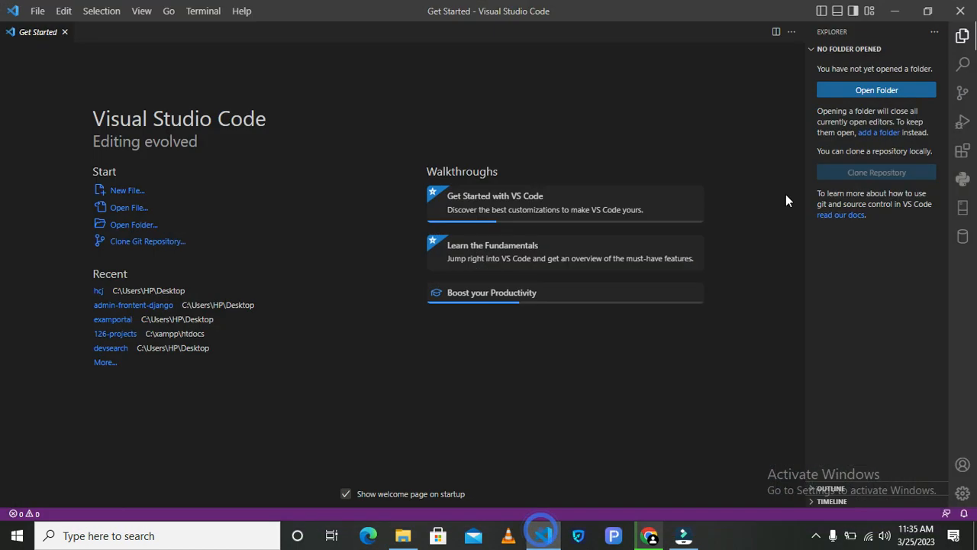
{"action": "left_click", "coordinate": [896, 11]}
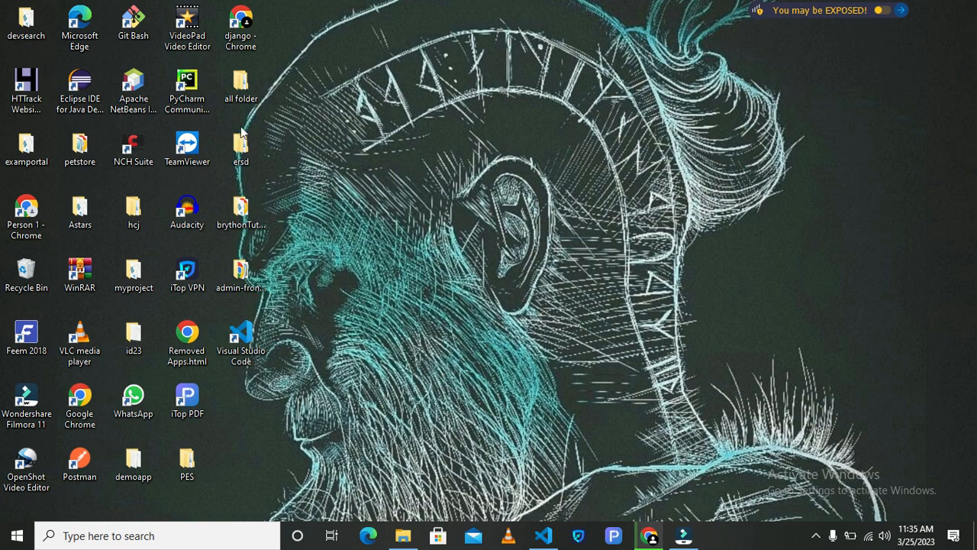
{"action": "right_click", "coordinate": [388, 162]}
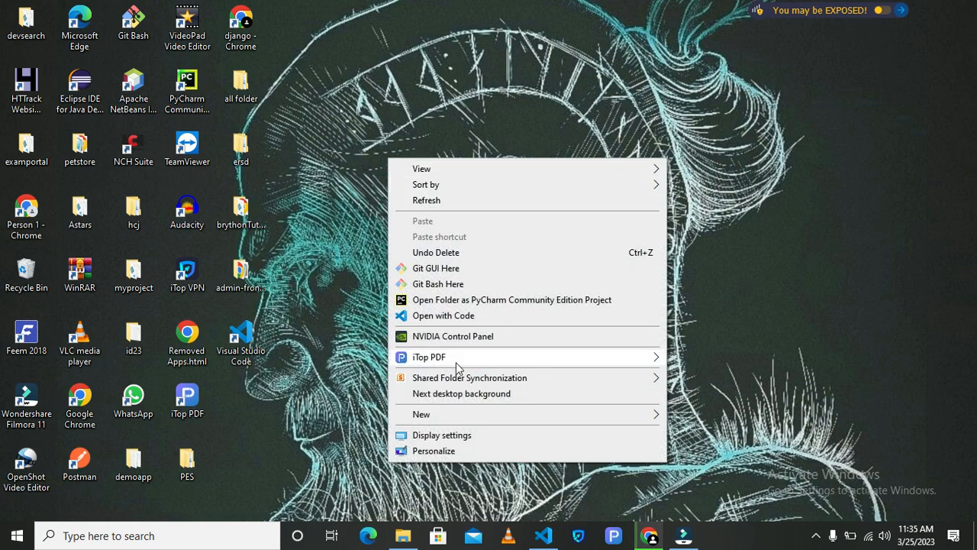
{"action": "right_click", "coordinate": [698, 216]}
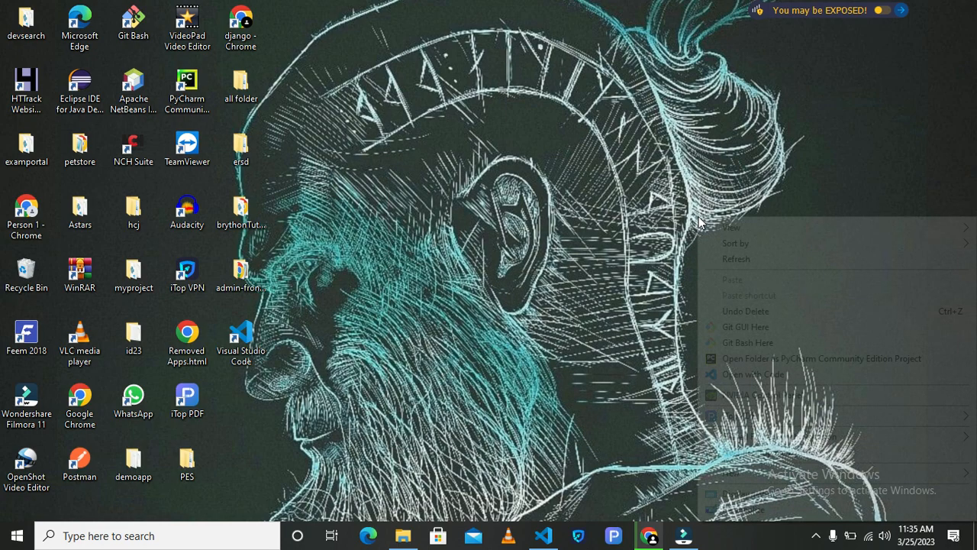
{"action": "left_click", "coordinate": [394, 174]}
{"action": "right_click", "coordinate": [395, 172]}
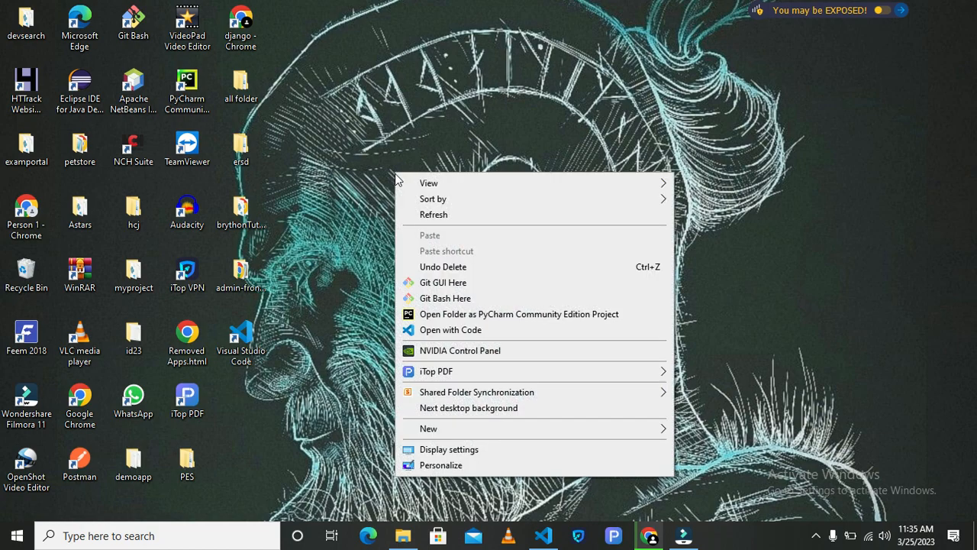
{"action": "mouse_move", "coordinate": [480, 429]}
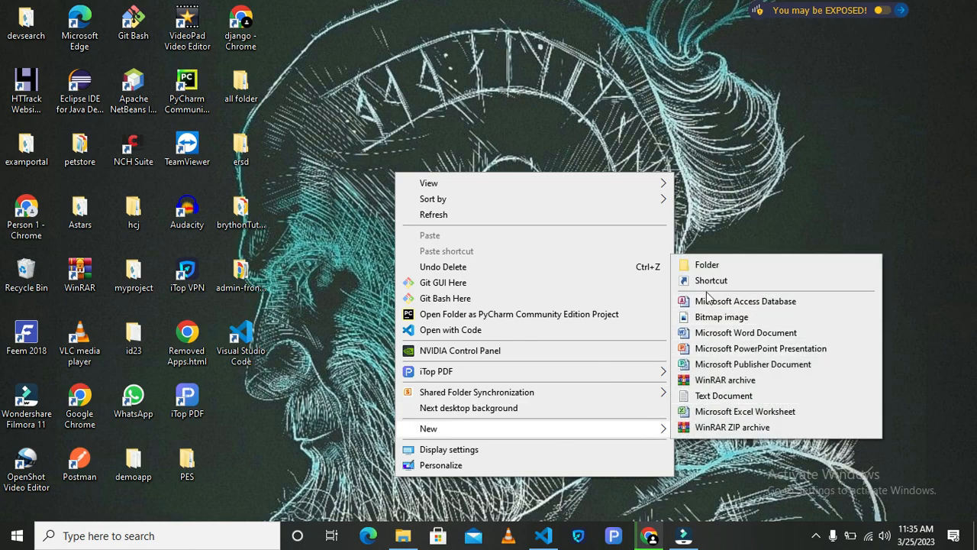
{"action": "left_click", "coordinate": [699, 264]}
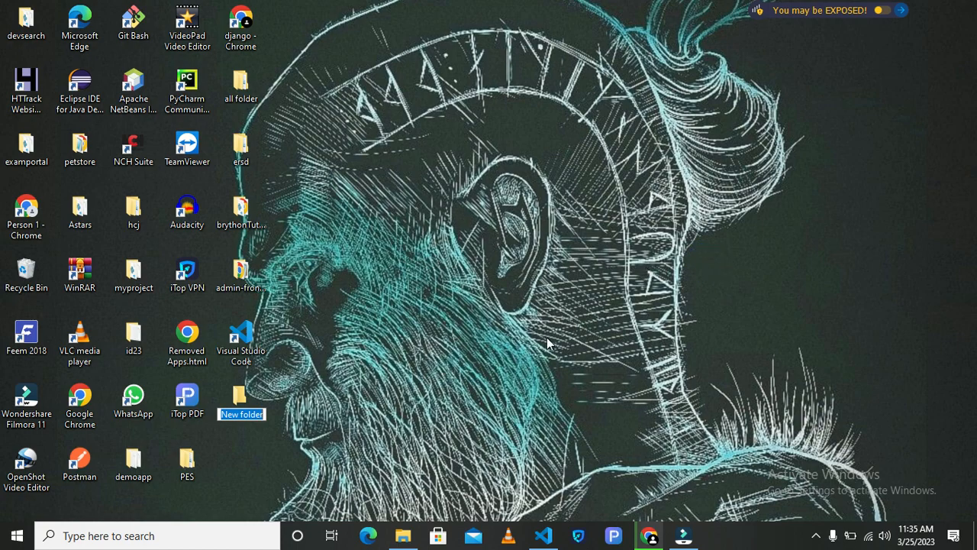
Name the new desktop folder htmlpratice
{"action": "type", "text": "htmmmmmmmmmmmmmmm"}
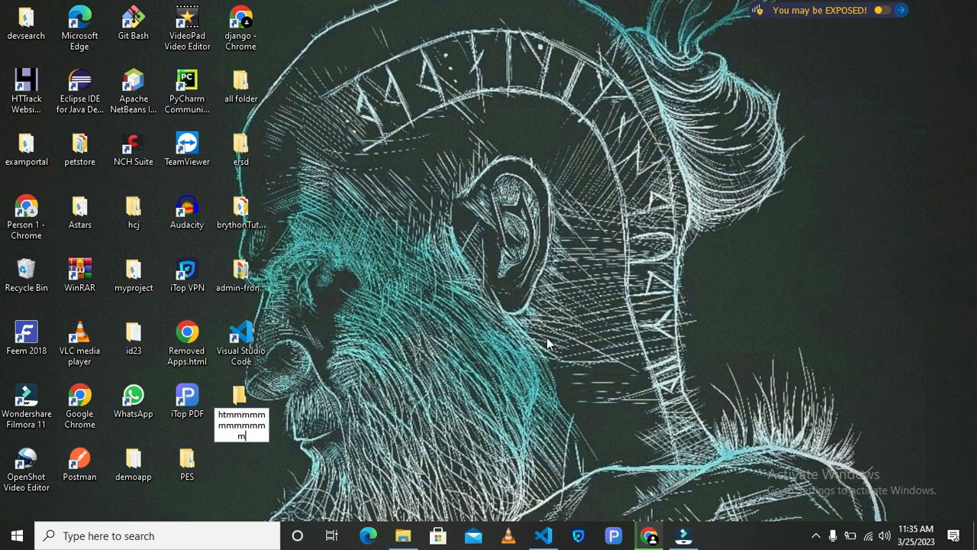
{"action": "type", "text": "mmmmmmmmmmmmmmmmmmmm"}
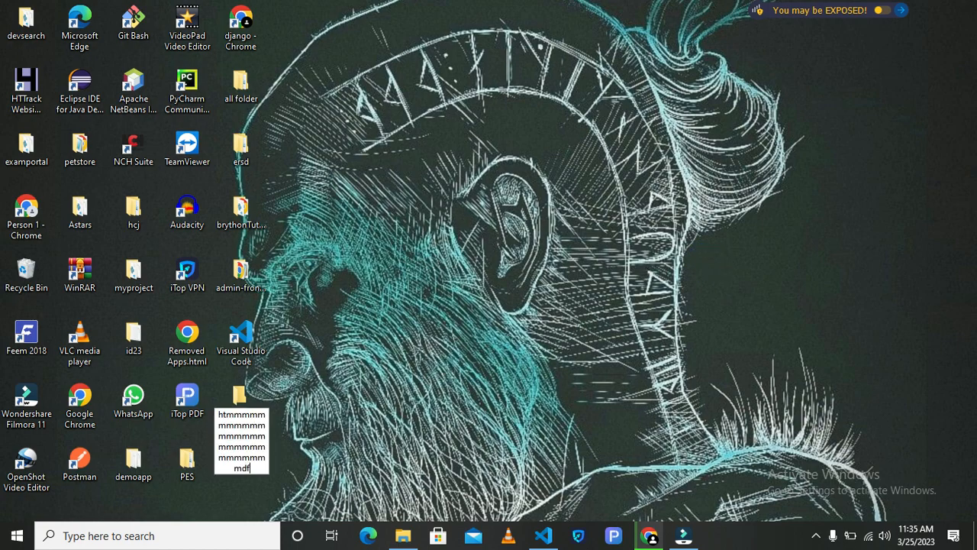
{"action": "type", "text": "df"}
{"action": "key", "text": "ctrl+a"}
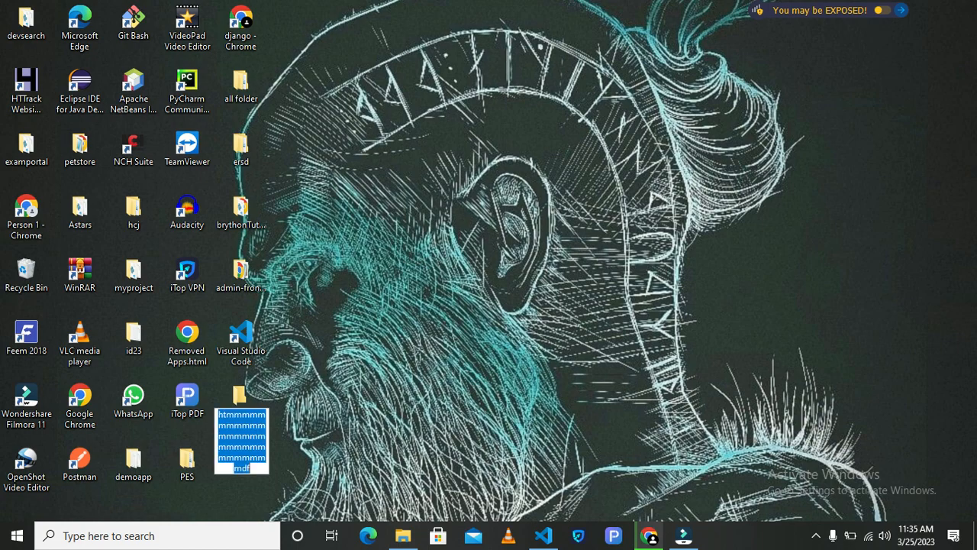
{"action": "type", "text": "htmlpratice"}
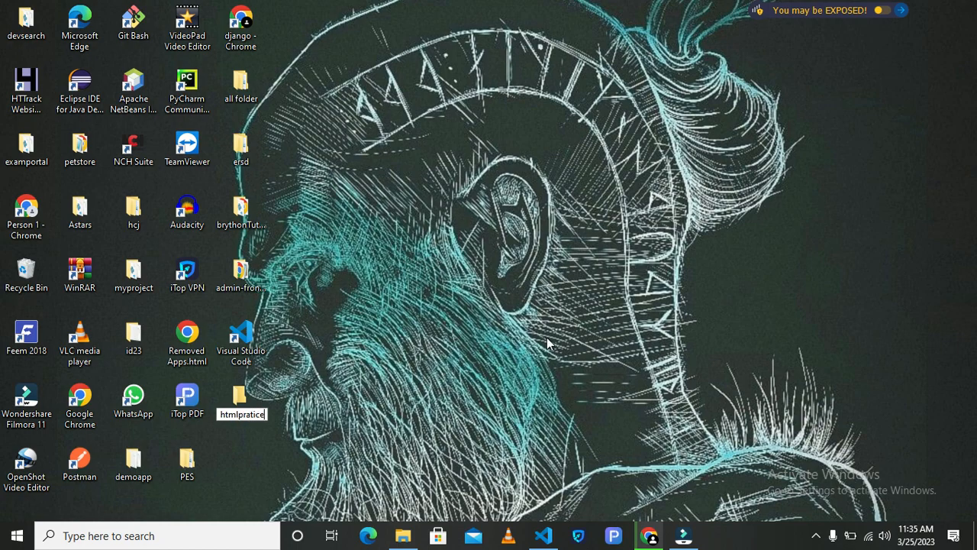
{"action": "left_click", "coordinate": [620, 315]}
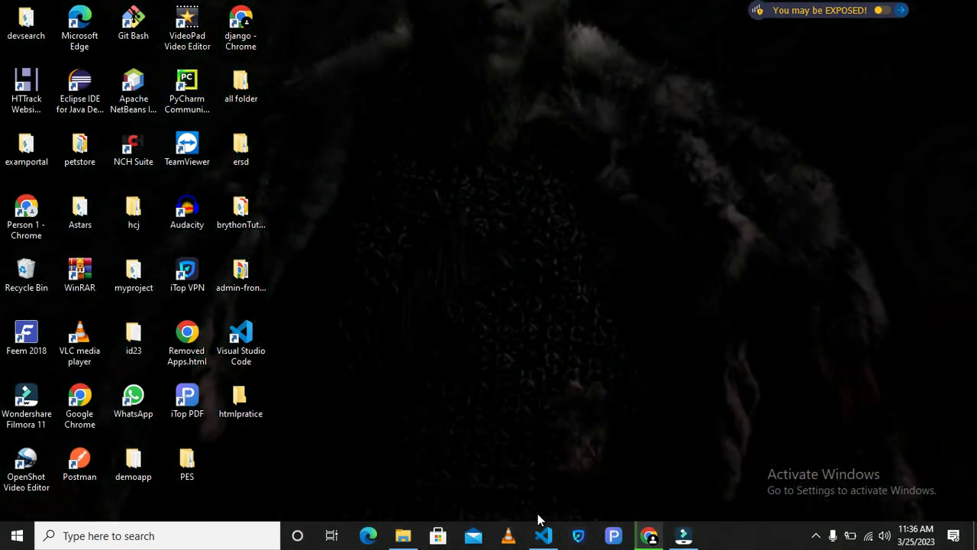
Switch back to Visual Studio Code and explore the layout options by toggling the side bars and panel and restoring them
{"action": "left_click", "coordinate": [545, 539]}
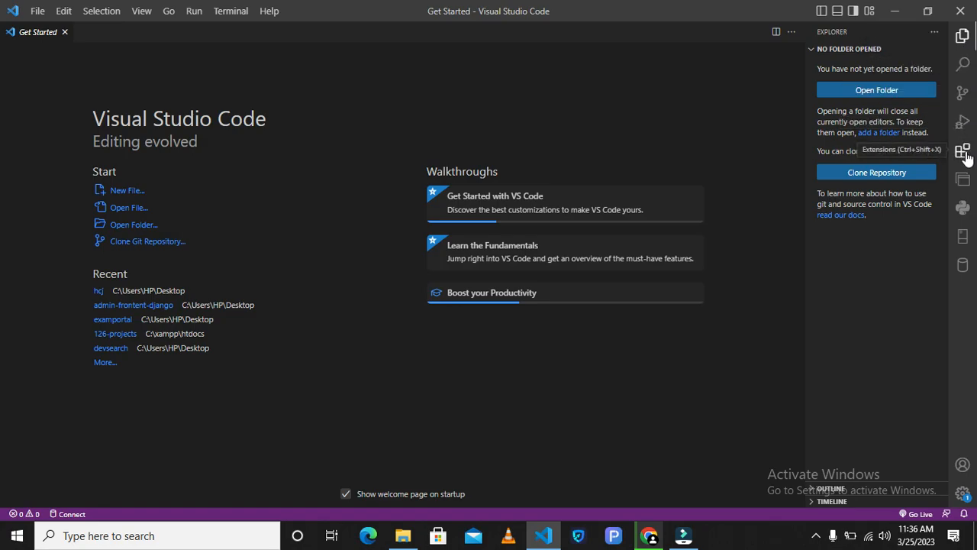
{"action": "left_click", "coordinate": [853, 12]}
{"action": "left_click", "coordinate": [853, 14]}
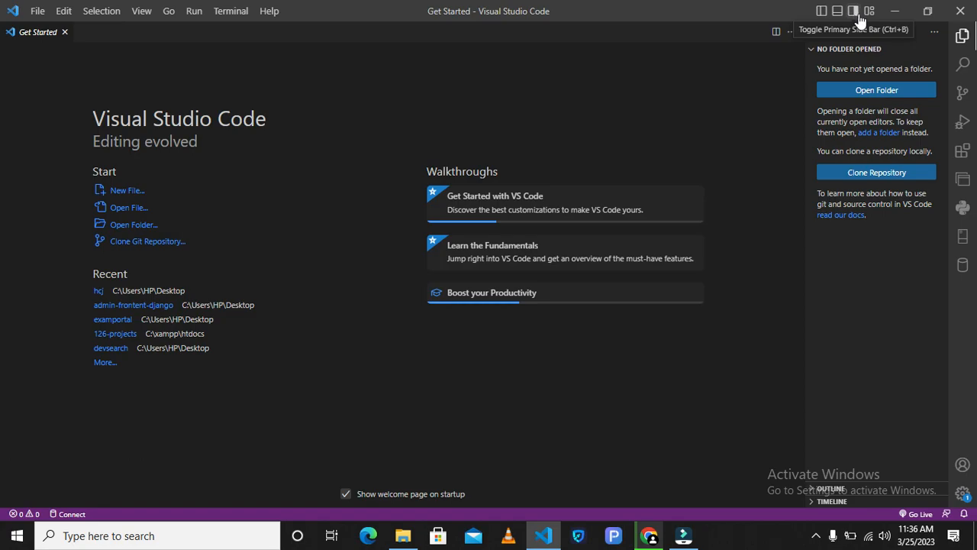
{"action": "left_click", "coordinate": [869, 12]}
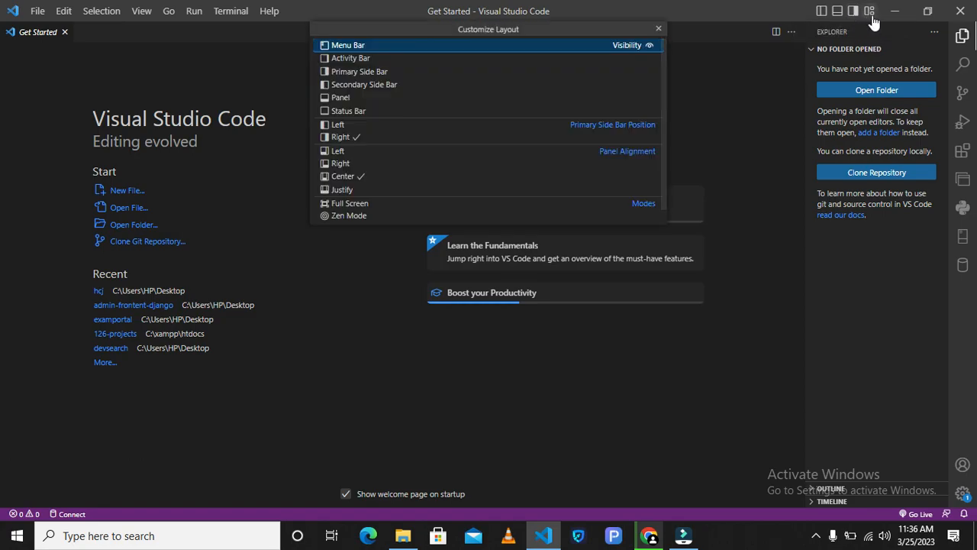
{"action": "left_click", "coordinate": [658, 29]}
{"action": "left_click", "coordinate": [935, 34]}
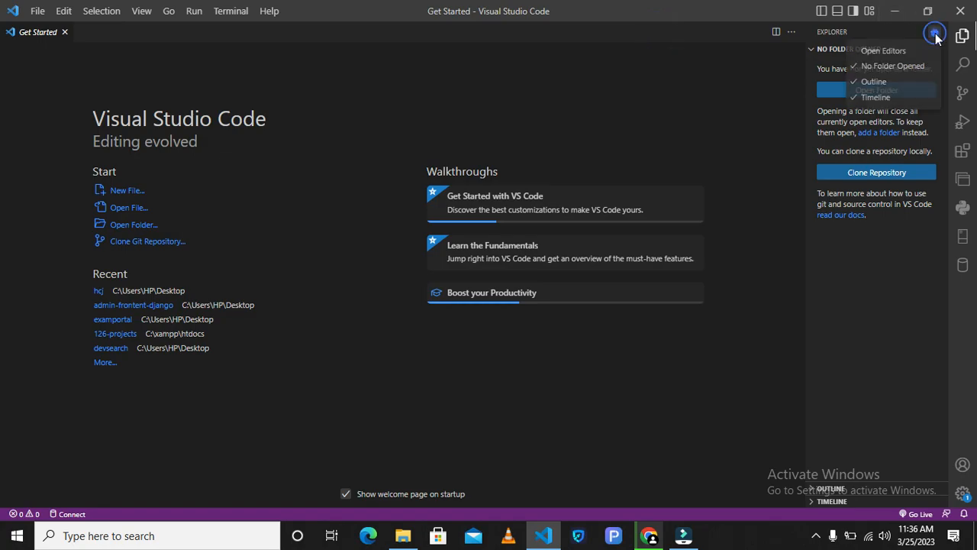
{"action": "left_click", "coordinate": [935, 33]}
{"action": "left_click", "coordinate": [823, 13]}
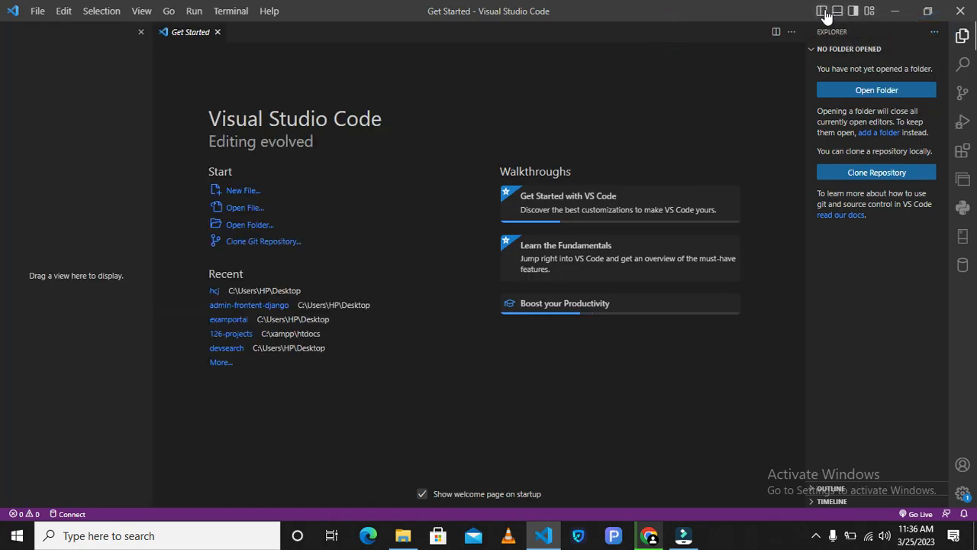
{"action": "left_click", "coordinate": [824, 14]}
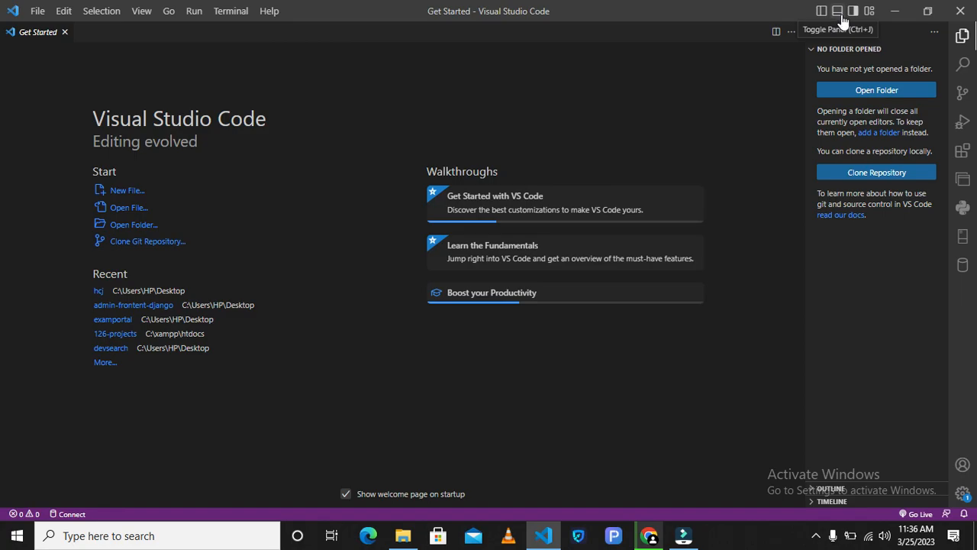
{"action": "left_click", "coordinate": [840, 17]}
{"action": "left_click", "coordinate": [841, 18]}
Try splitting the Get Started editor into side-by-side copies and close the extra ones
{"action": "left_click", "coordinate": [778, 33]}
{"action": "left_click", "coordinate": [778, 33]}
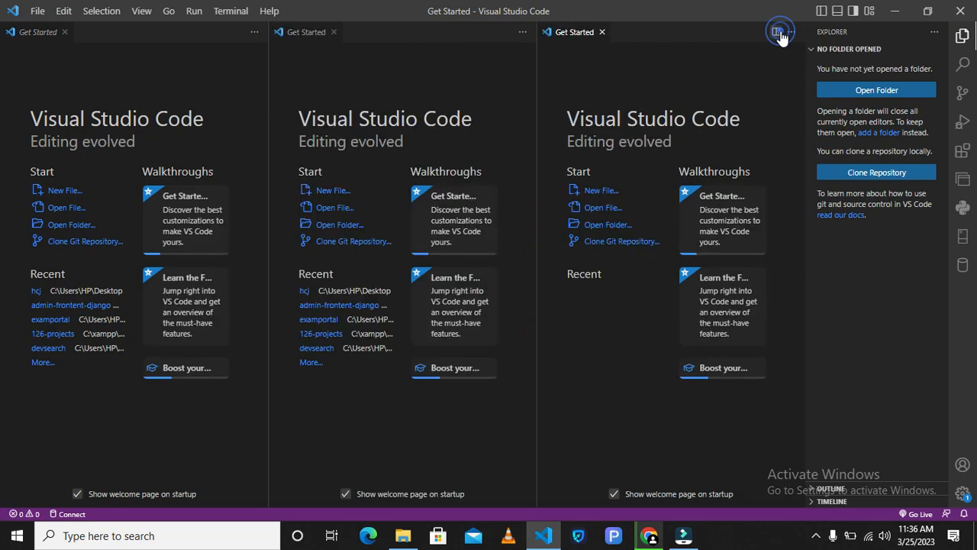
{"action": "left_click", "coordinate": [601, 34]}
{"action": "left_click", "coordinate": [468, 32]}
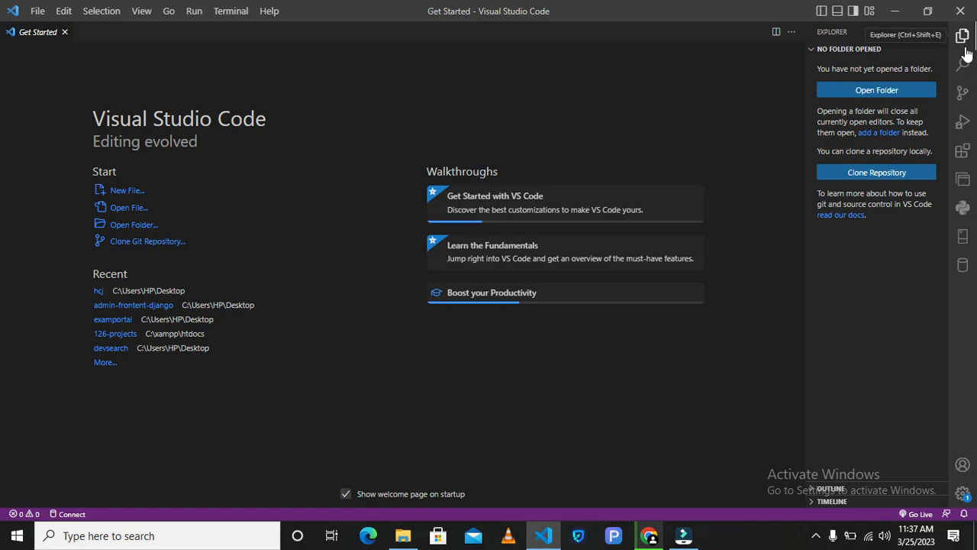
Find the Live Server extension by searching the marketplace for liveserver, and uninstall and reinstall it
{"action": "left_click", "coordinate": [962, 155]}
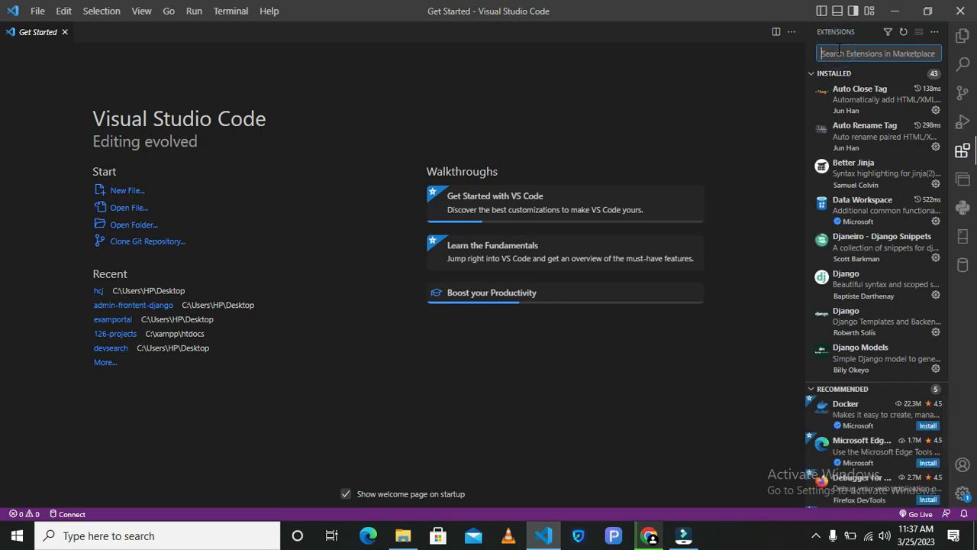
{"action": "type", "text": "liveserver"}
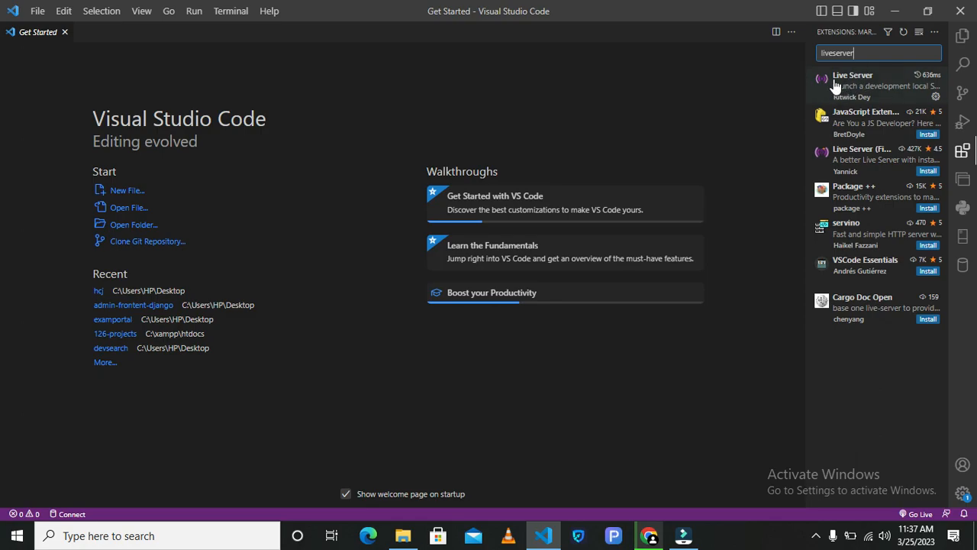
{"action": "left_click", "coordinate": [832, 81]}
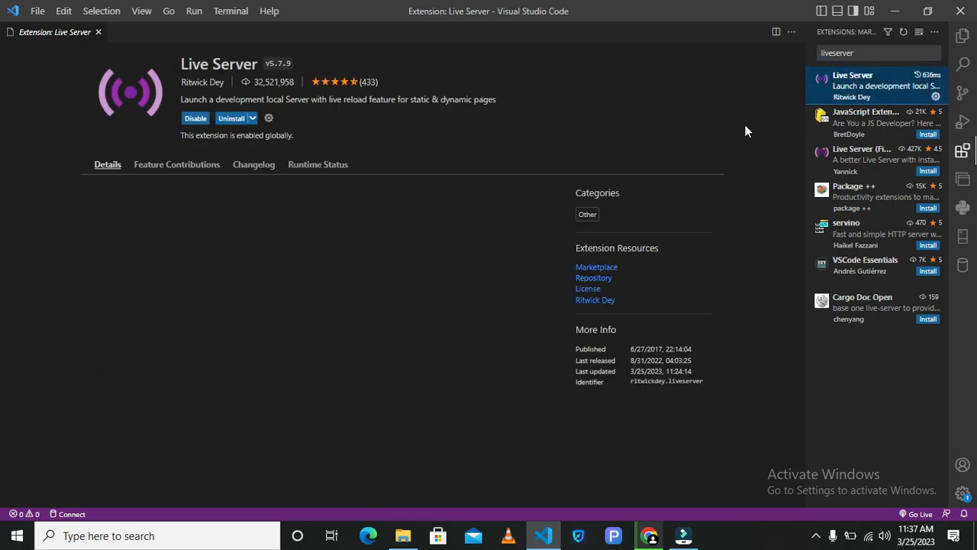
{"action": "left_click", "coordinate": [846, 151]}
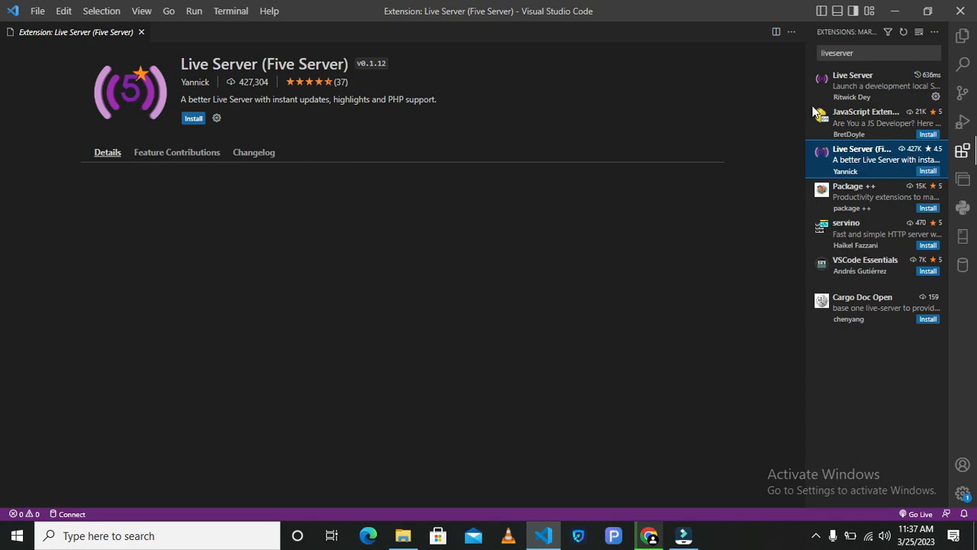
{"action": "left_click", "coordinate": [875, 73]}
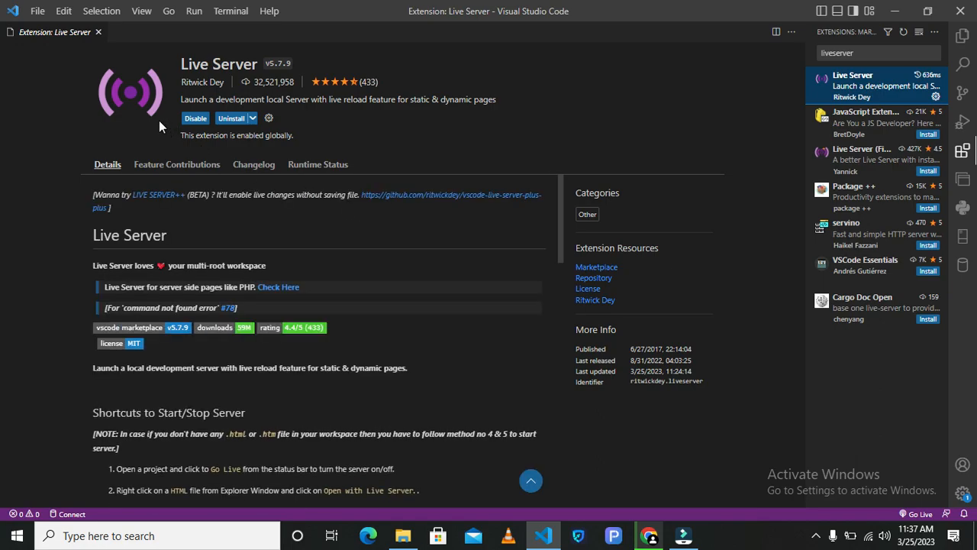
{"action": "left_click", "coordinate": [228, 120]}
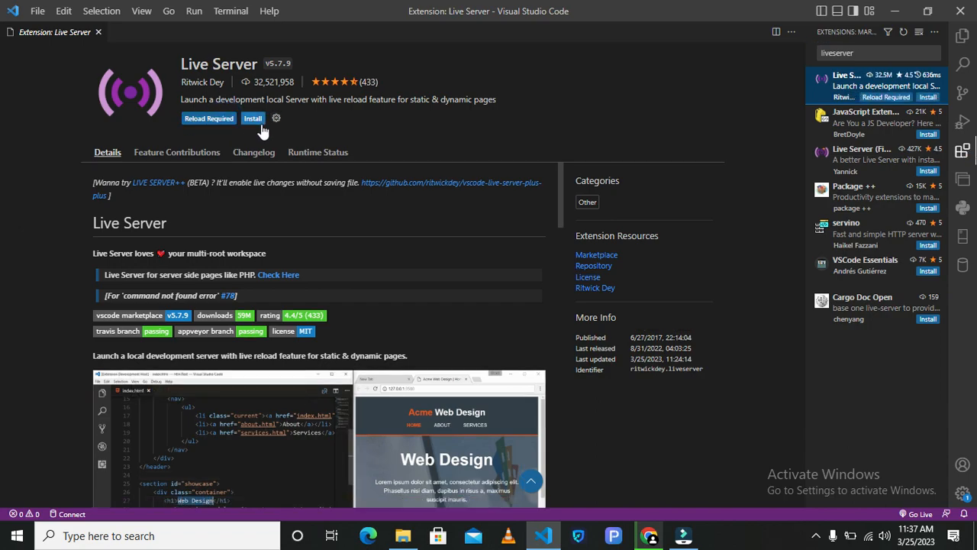
{"action": "left_click", "coordinate": [252, 119]}
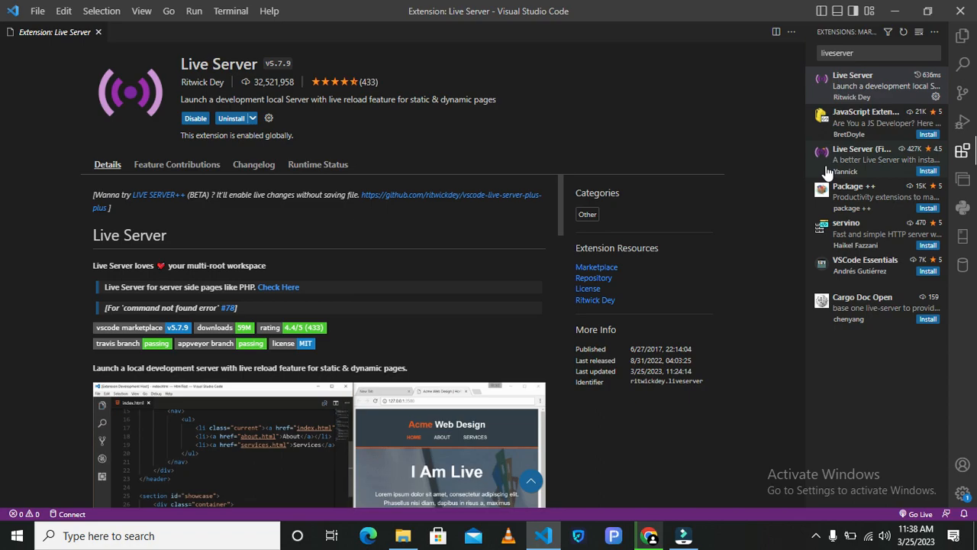
Replace the liveserver search in the extensions marketplace with auto
{"action": "left_click", "coordinate": [861, 53]}
{"action": "key", "text": "BackSpace"}
{"action": "key", "text": "BackSpace"}
{"action": "key", "text": "BackSpace"}
{"action": "key", "text": "BackSpace"}
{"action": "key", "text": "BackSpace"}
{"action": "key", "text": "BackSpace"}
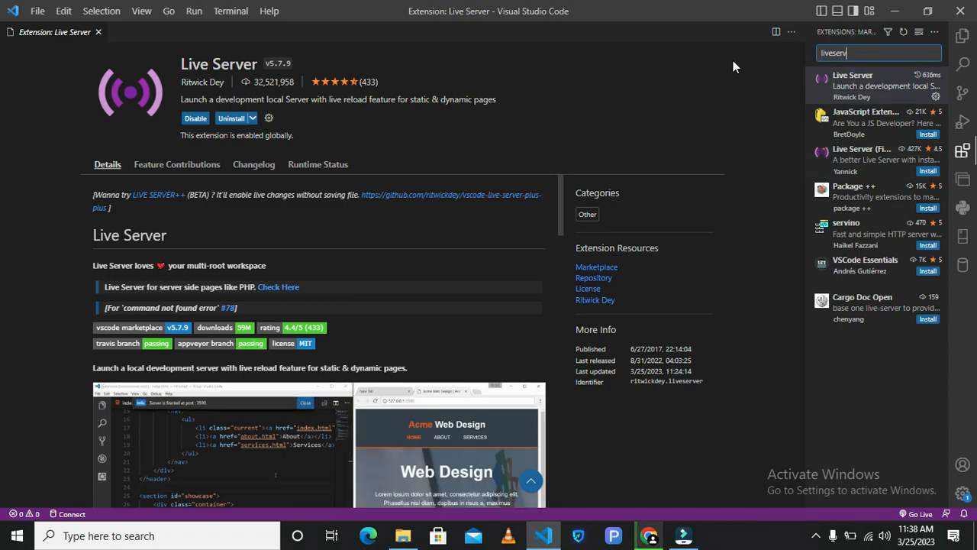
{"action": "key", "text": "BackSpace"}
{"action": "key", "text": "BackSpace"}
{"action": "key", "text": "BackSpace"}
{"action": "key", "text": "BackSpace"}
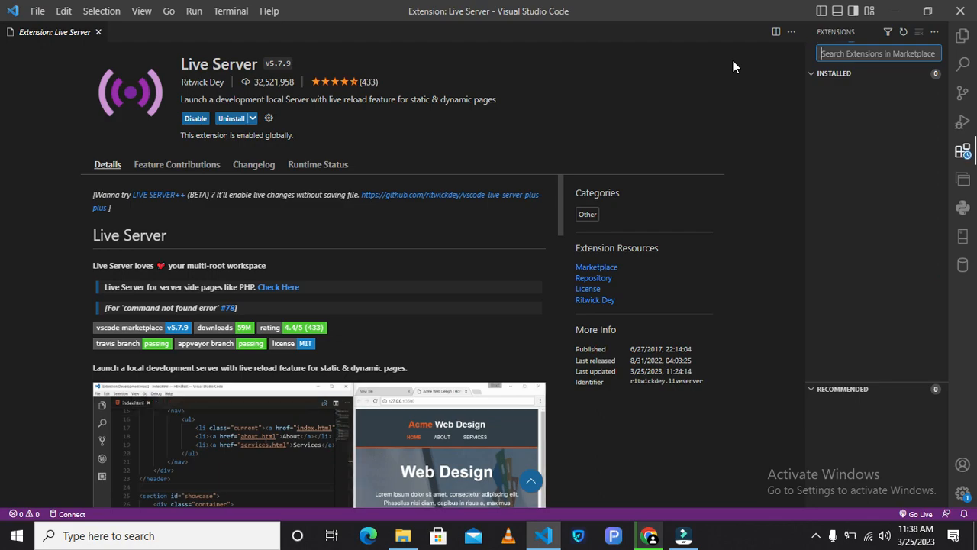
{"action": "type", "text": "auto"}
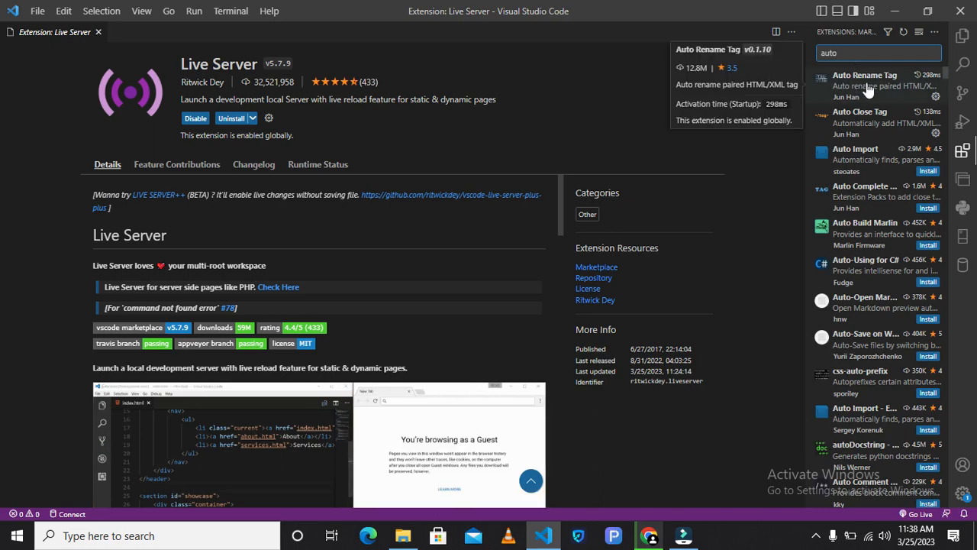
Uninstall the Auto Rename Tag extension and install it again
{"action": "left_click", "coordinate": [852, 89]}
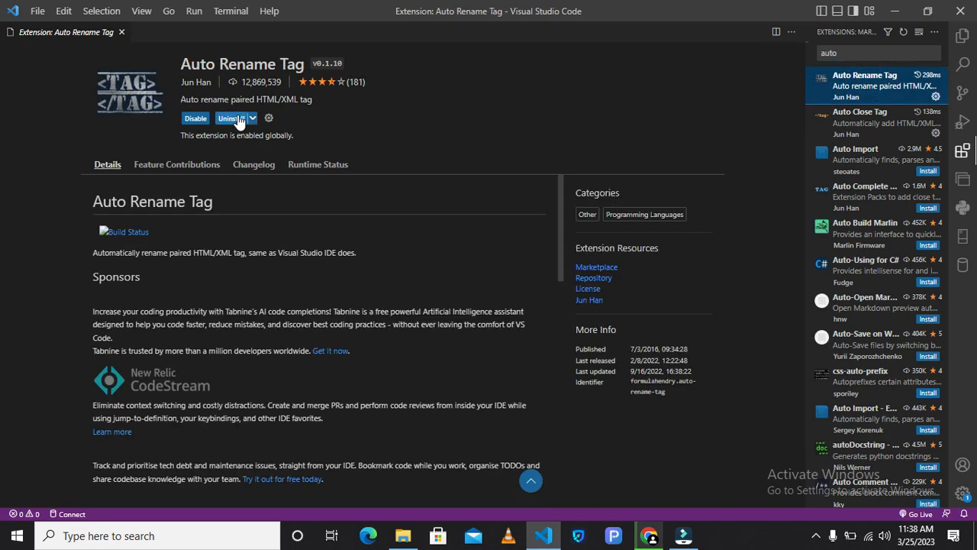
{"action": "left_click", "coordinate": [233, 118]}
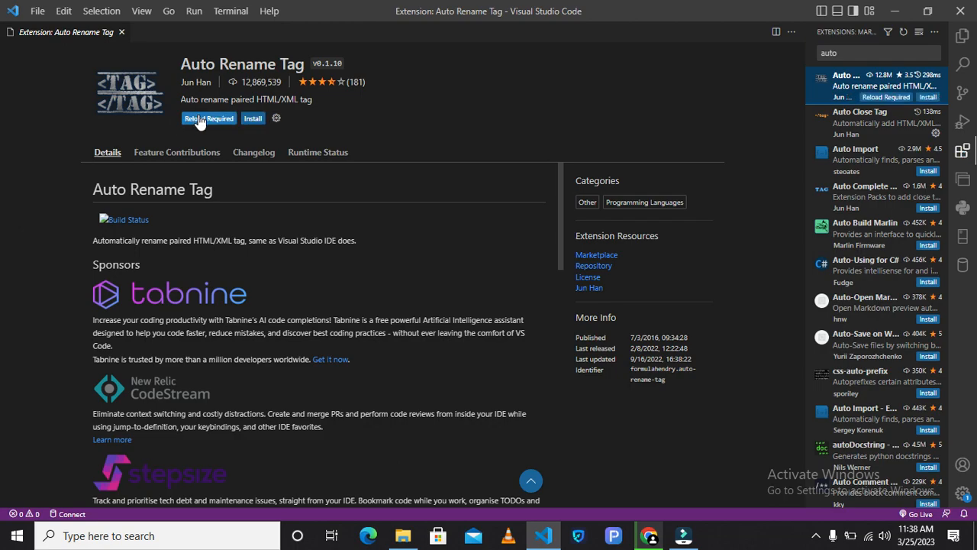
{"action": "left_click", "coordinate": [254, 121]}
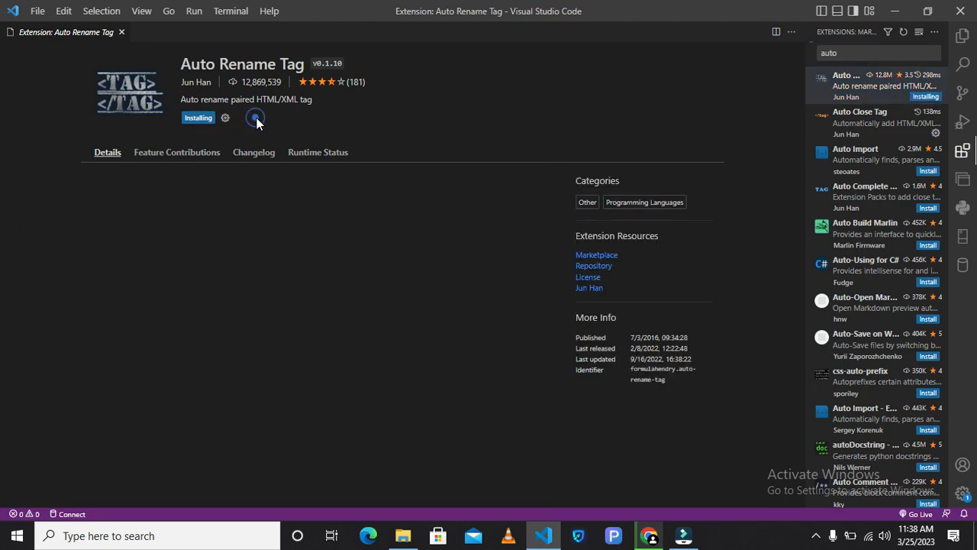
View the Auto Close Tag extension, and search the marketplace for prettier to open the Prettier - Code formatter page
{"action": "left_click", "coordinate": [860, 123]}
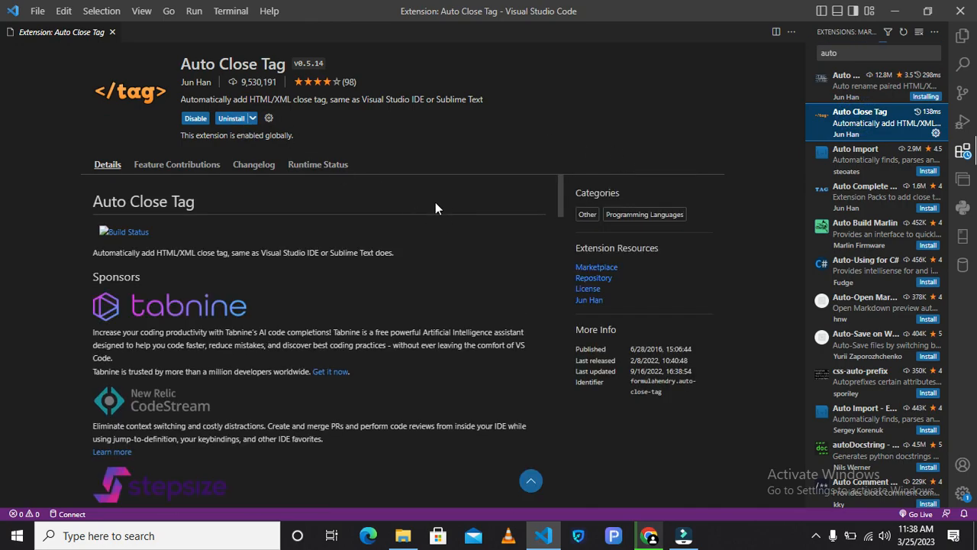
{"action": "left_click_drag", "start_coordinate": [836, 58], "coordinate": [778, 58]}
{"action": "key", "text": "BackSpace"}
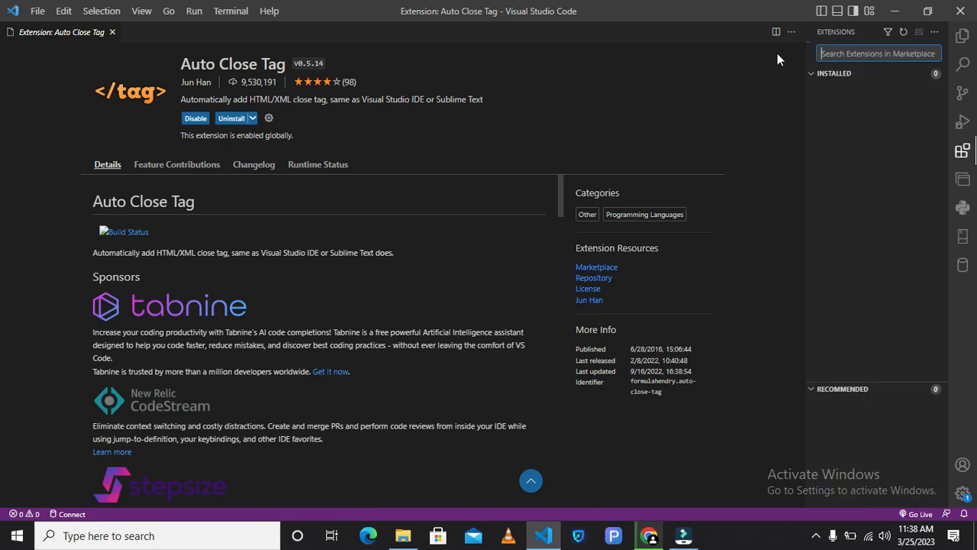
{"action": "type", "text": "pre"}
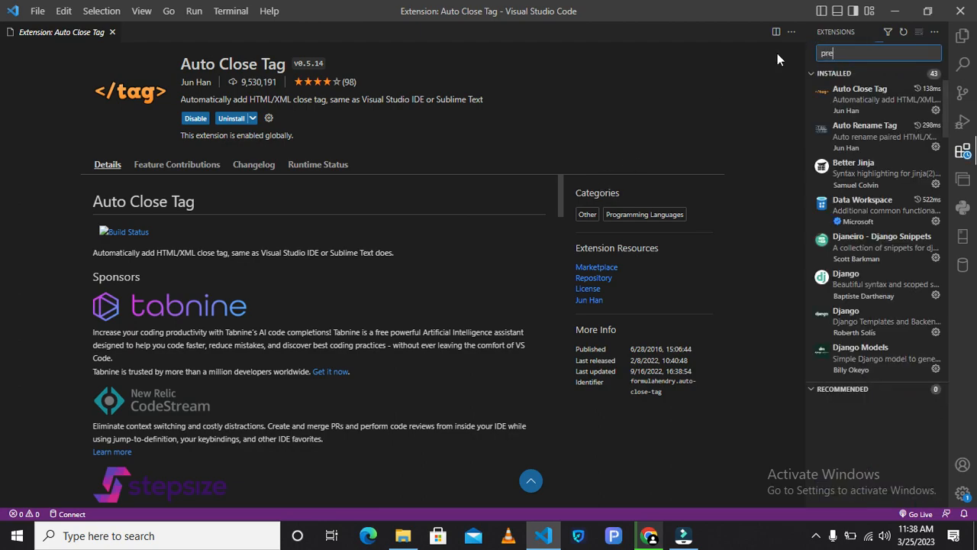
{"action": "type", "text": "ttier"}
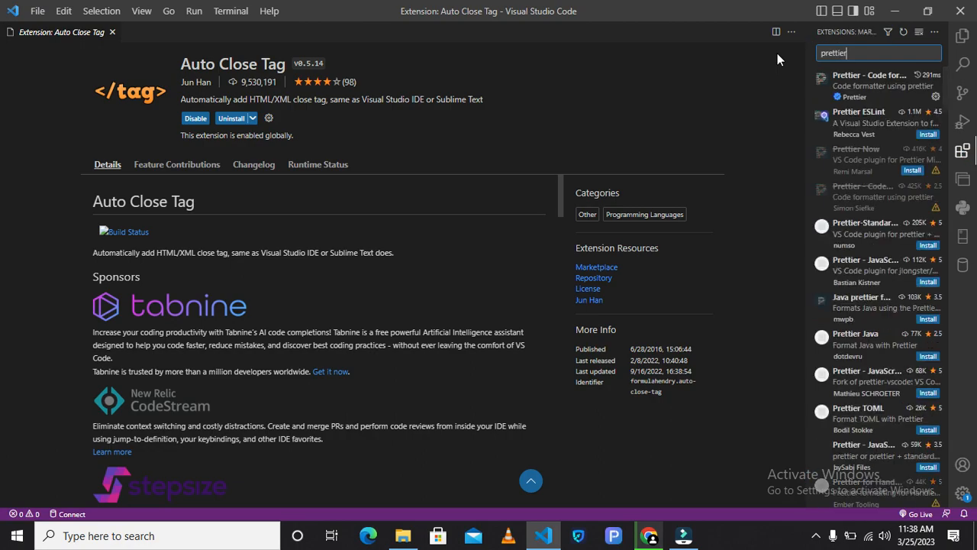
{"action": "left_click", "coordinate": [832, 83]}
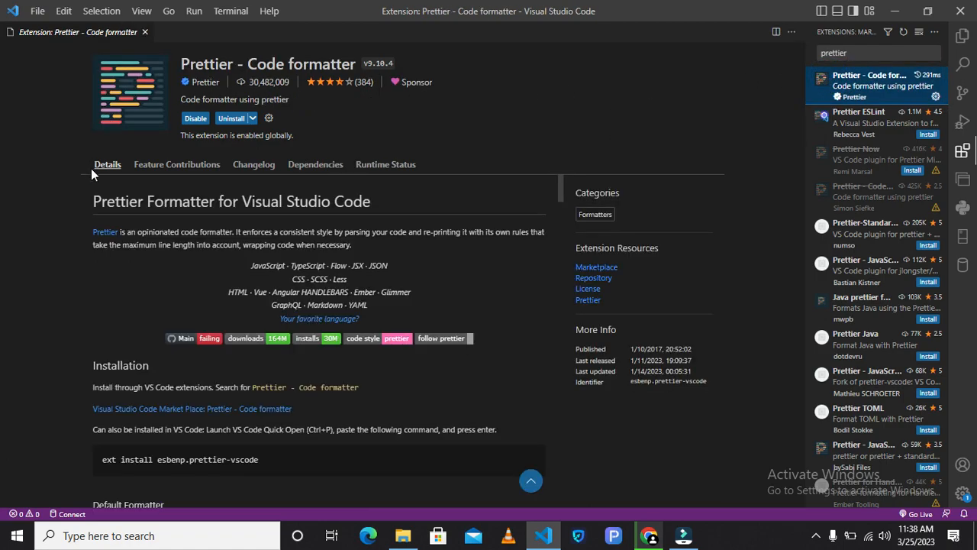
Look through the Prettier - Code formatter documentation, including its default formatter, configuration and settings sections
{"action": "scroll", "coordinate": [411, 310], "scroll_direction": "down", "scroll_amount": 10}
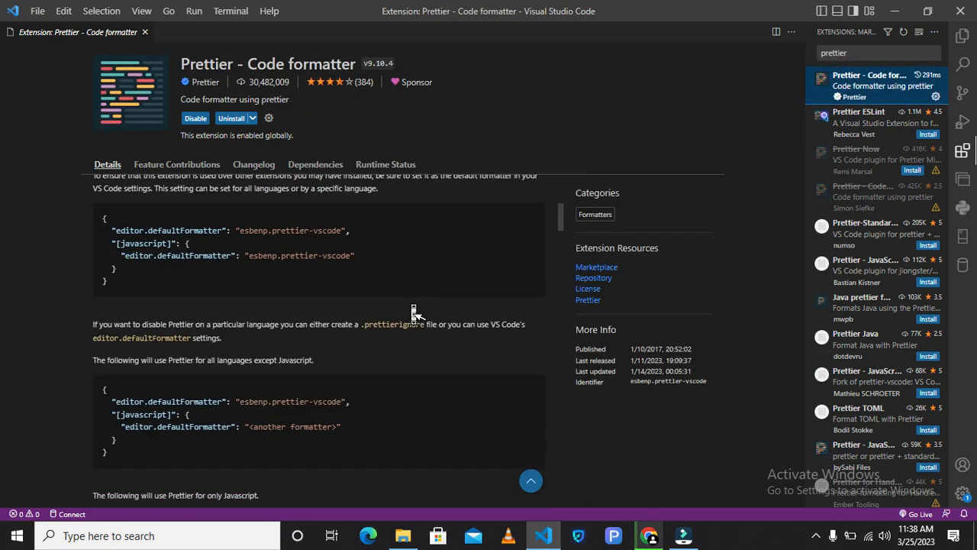
{"action": "scroll", "coordinate": [413, 311], "scroll_direction": "up", "scroll_amount": 8}
{"action": "scroll", "coordinate": [412, 312], "scroll_direction": "up", "scroll_amount": 3}
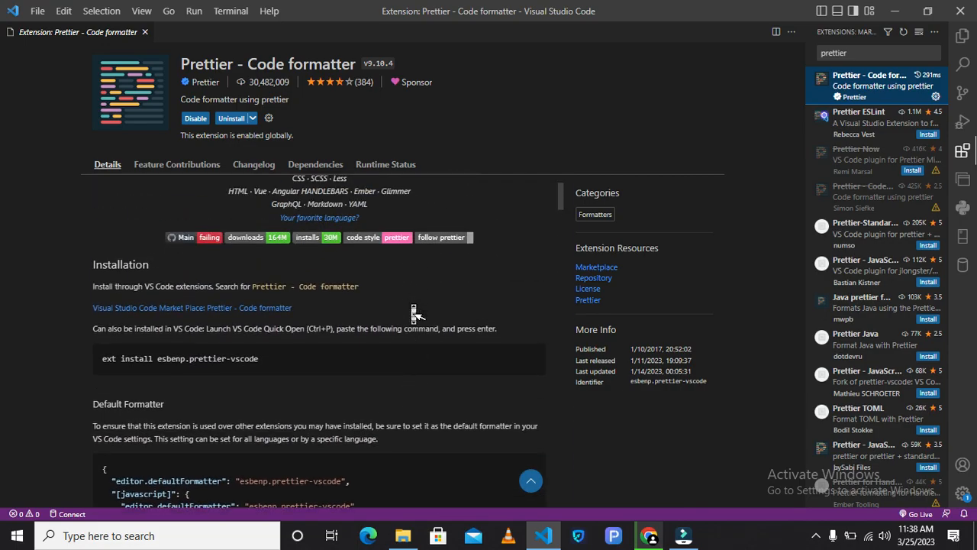
{"action": "scroll", "coordinate": [413, 312], "scroll_direction": "down", "scroll_amount": 6}
{"action": "scroll", "coordinate": [413, 313], "scroll_direction": "down", "scroll_amount": 15}
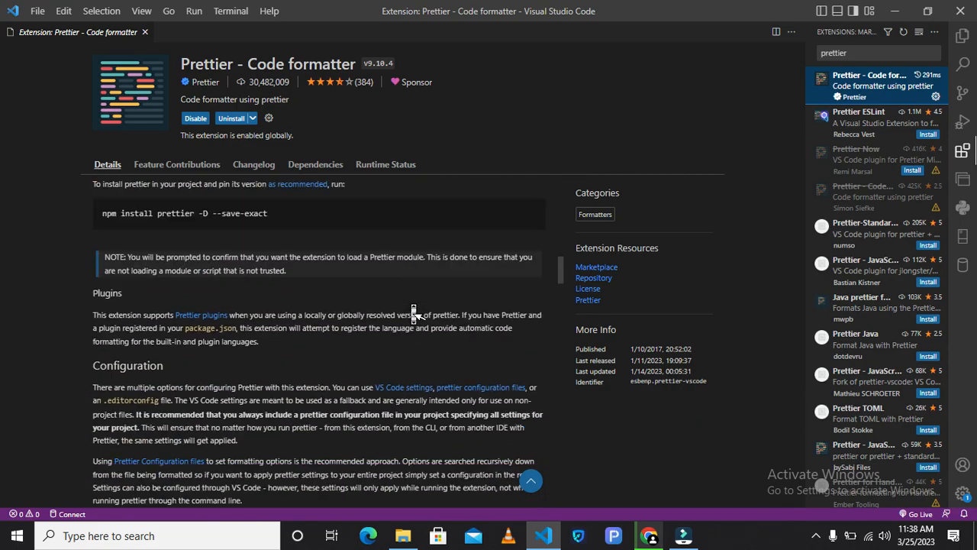
{"action": "scroll", "coordinate": [413, 313], "scroll_direction": "up", "scroll_amount": 3}
{"action": "scroll", "coordinate": [412, 312], "scroll_direction": "down", "scroll_amount": 15}
{"action": "scroll", "coordinate": [412, 312], "scroll_direction": "down", "scroll_amount": 10}
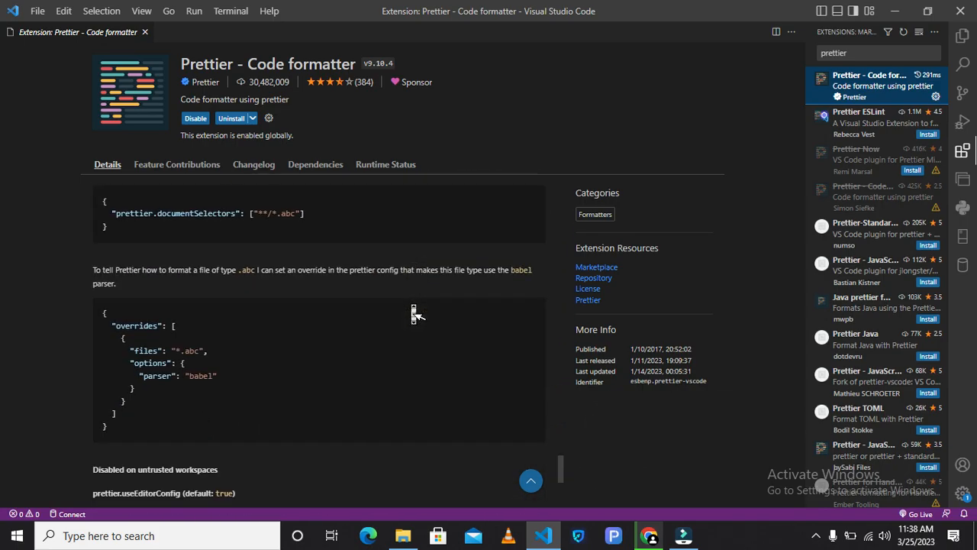
{"action": "scroll", "coordinate": [413, 313], "scroll_direction": "up", "scroll_amount": 2}
{"action": "scroll", "coordinate": [415, 313], "scroll_direction": "down", "scroll_amount": 3}
{"action": "scroll", "coordinate": [413, 313], "scroll_direction": "up", "scroll_amount": 20}
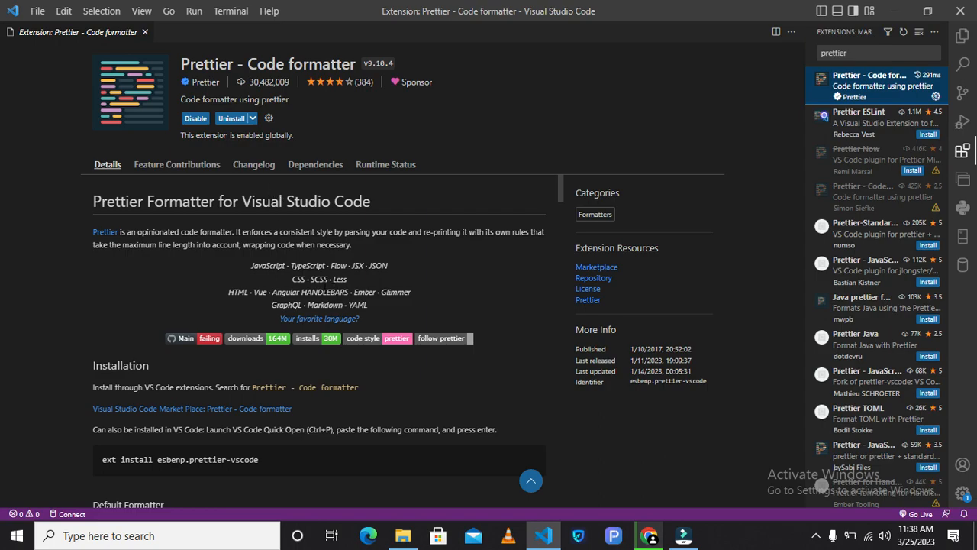
Uninstall the Prettier - Code formatter extension and install it again
{"action": "left_click", "coordinate": [229, 121]}
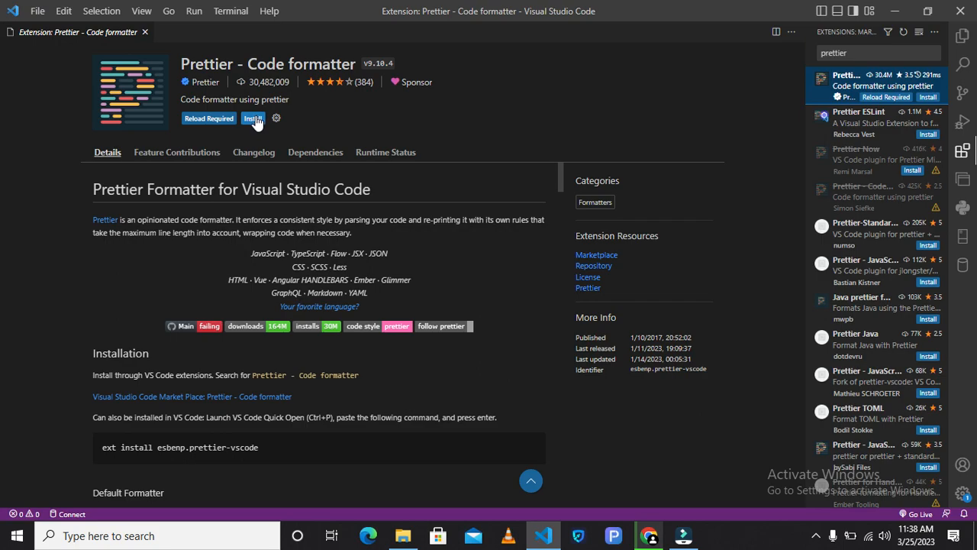
{"action": "left_click", "coordinate": [253, 119]}
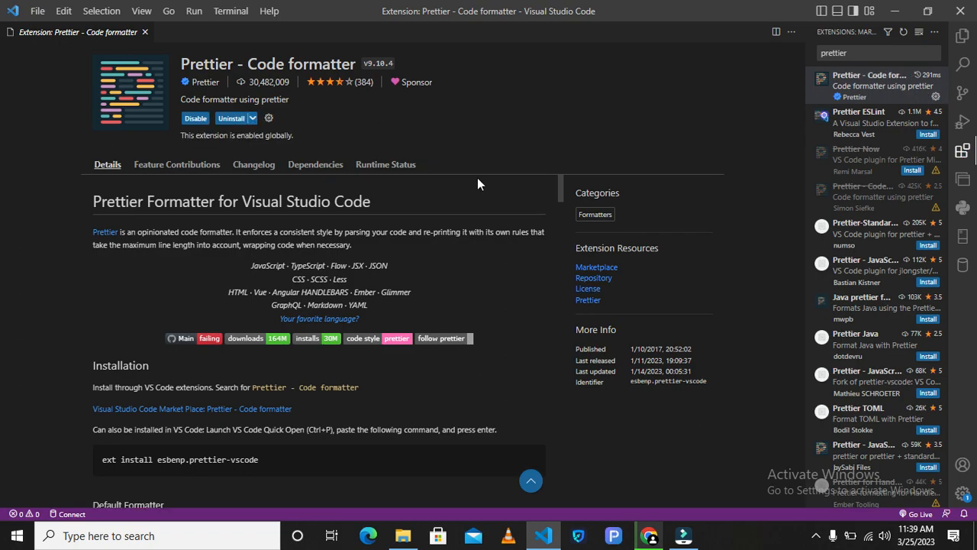
{"action": "left_click", "coordinate": [869, 58]}
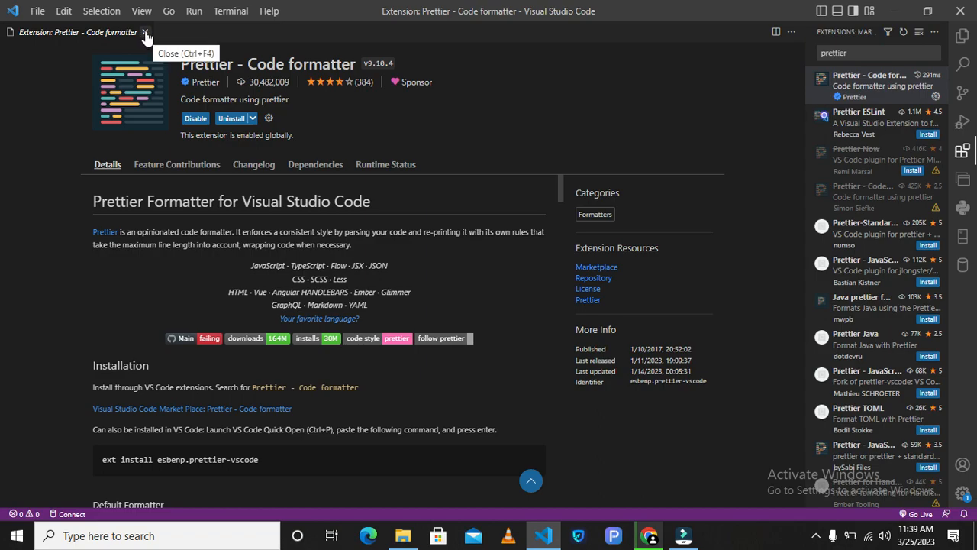
Close the Prettier extension page and show the file explorer
{"action": "left_click", "coordinate": [145, 35]}
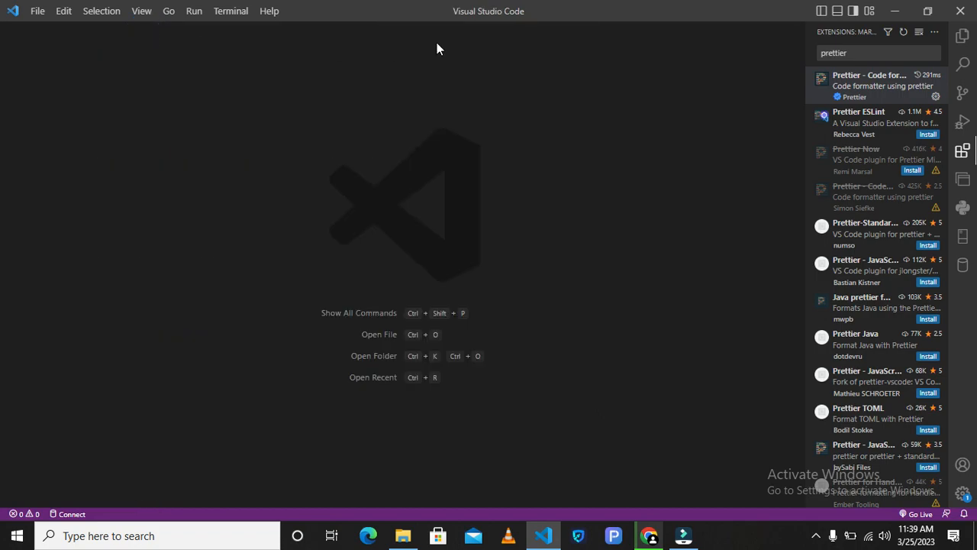
{"action": "left_click", "coordinate": [963, 38]}
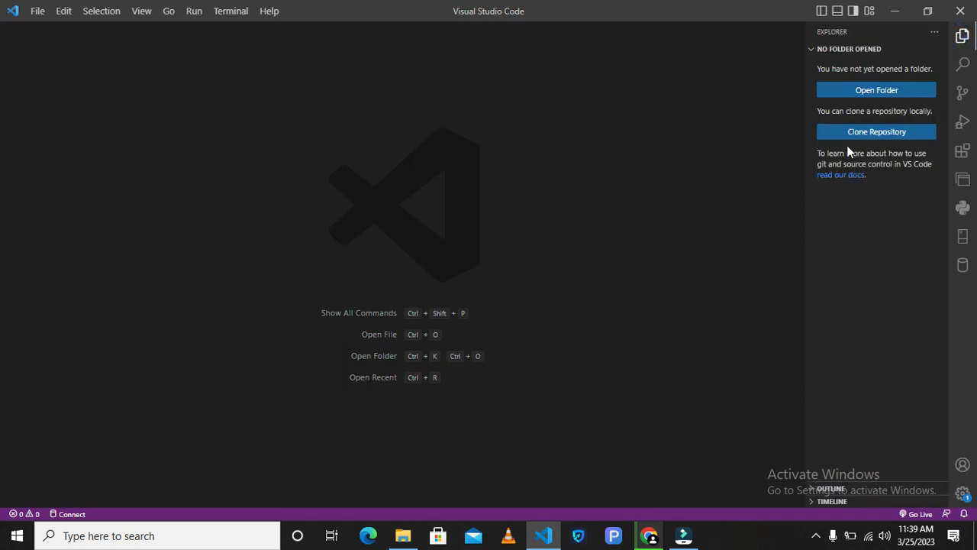
{"action": "left_click", "coordinate": [889, 91]}
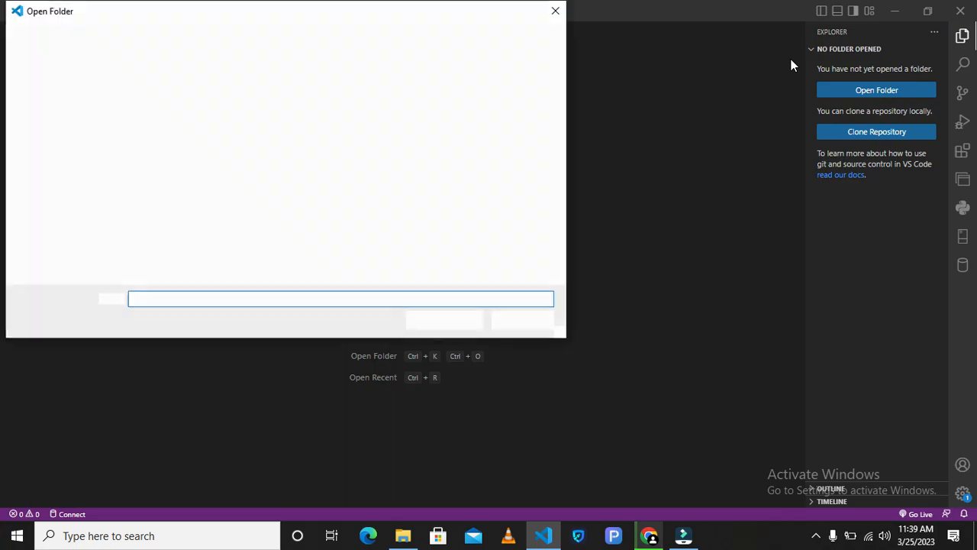
{"action": "left_click", "coordinate": [555, 11]}
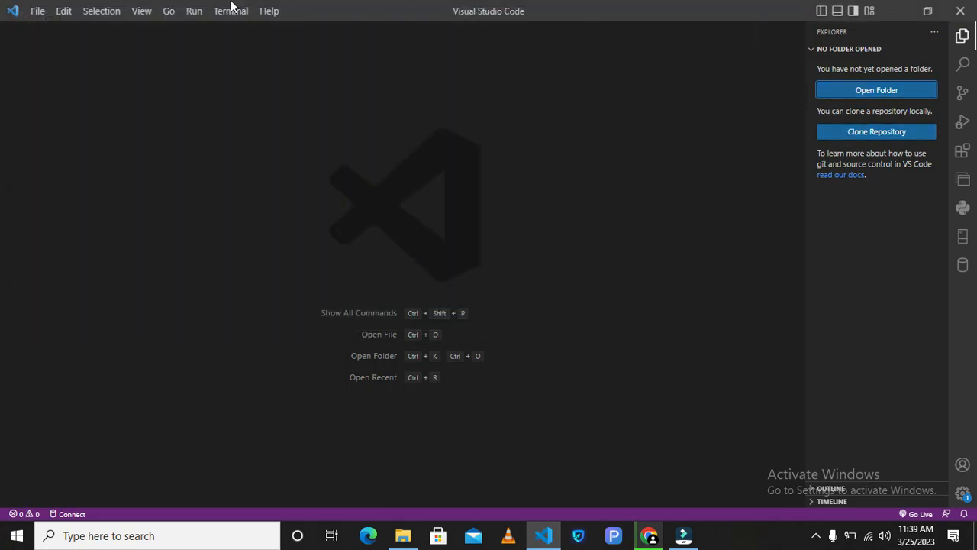
{"action": "left_click", "coordinate": [29, 15]}
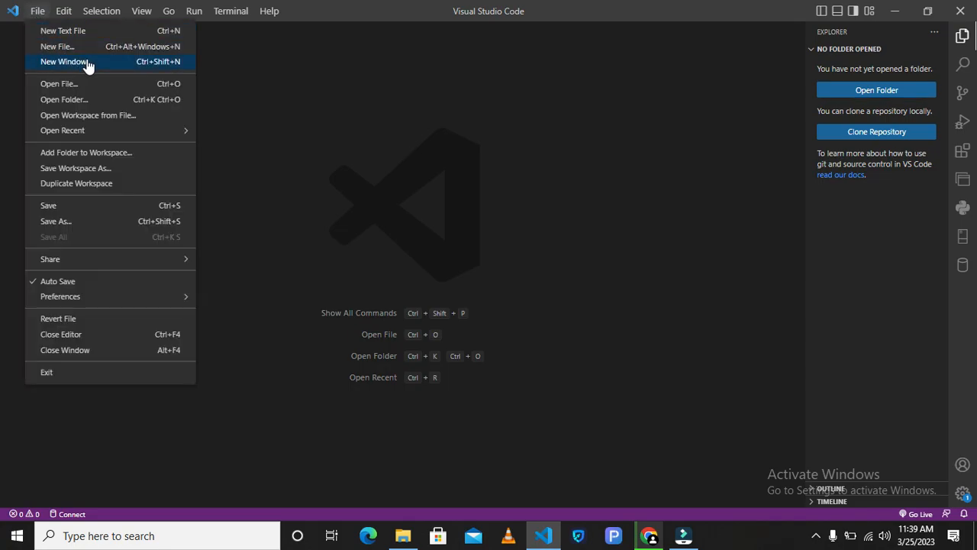
{"action": "left_click", "coordinate": [88, 84]}
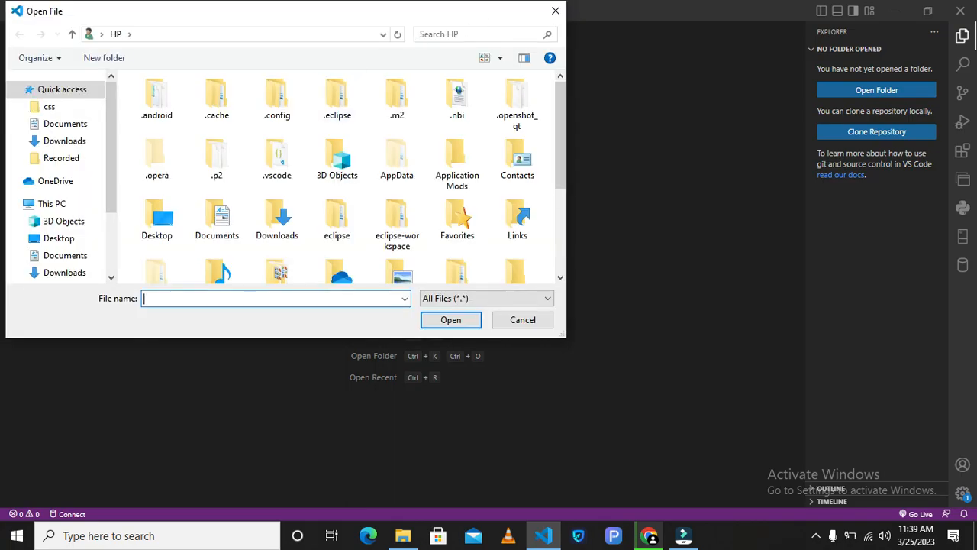
{"action": "left_click", "coordinate": [554, 13]}
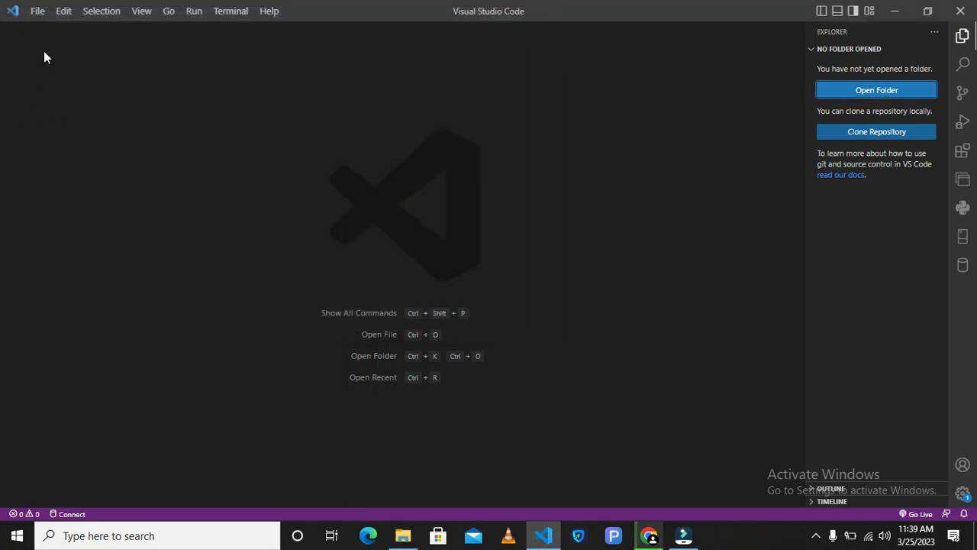
Open the htmlpratice folder from the Desktop as the working folder
{"action": "left_click", "coordinate": [40, 12]}
{"action": "left_click", "coordinate": [62, 93]}
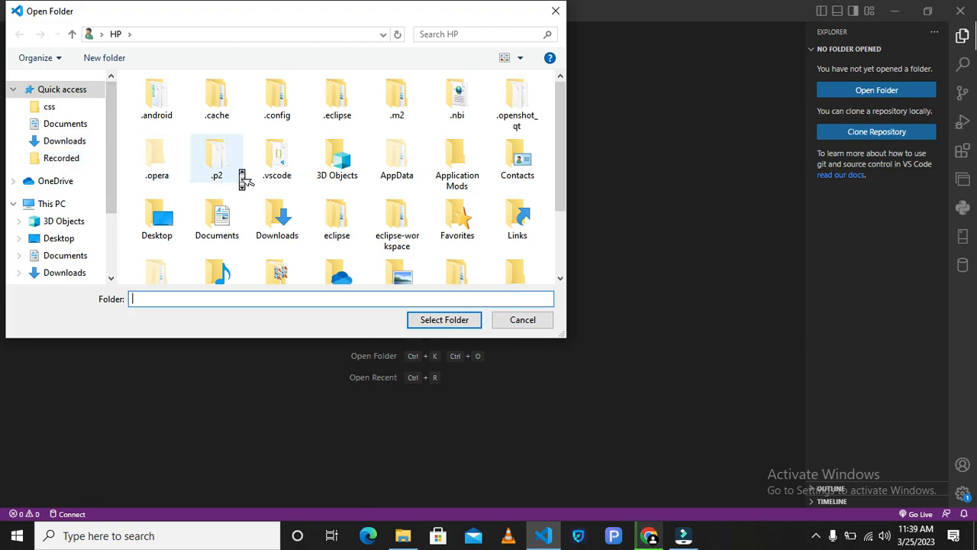
{"action": "scroll", "coordinate": [239, 175], "scroll_direction": "down", "scroll_amount": 2}
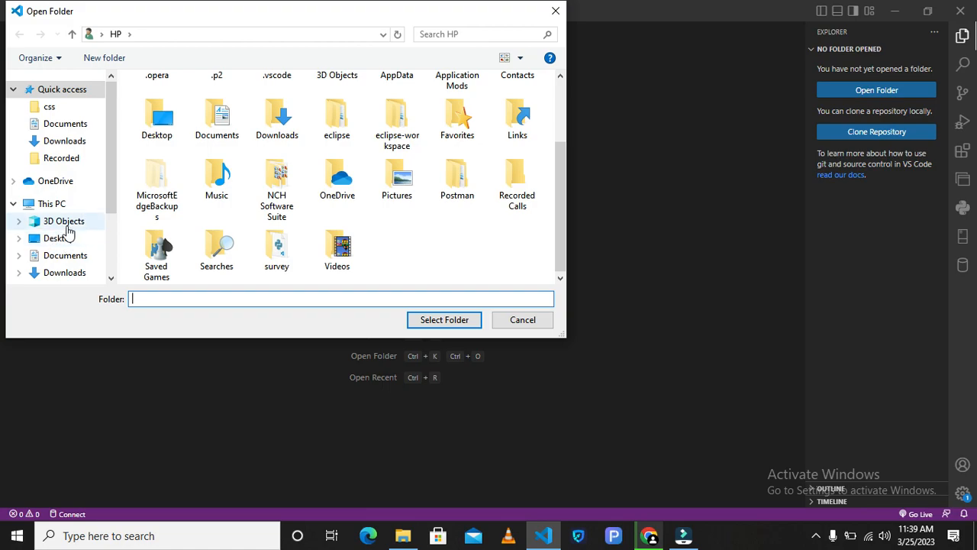
{"action": "left_click", "coordinate": [57, 237]}
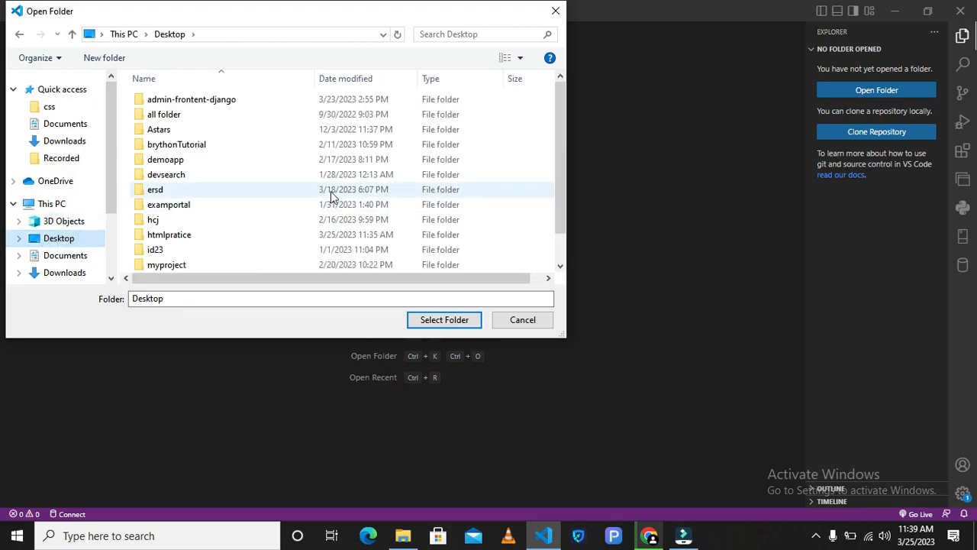
{"action": "scroll", "coordinate": [332, 196], "scroll_direction": "down", "scroll_amount": 1}
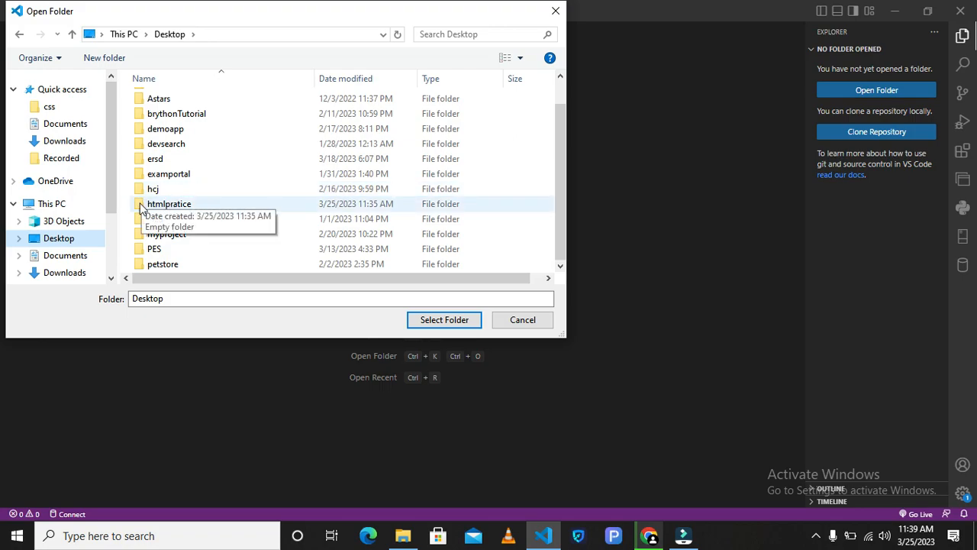
{"action": "left_click", "coordinate": [184, 205]}
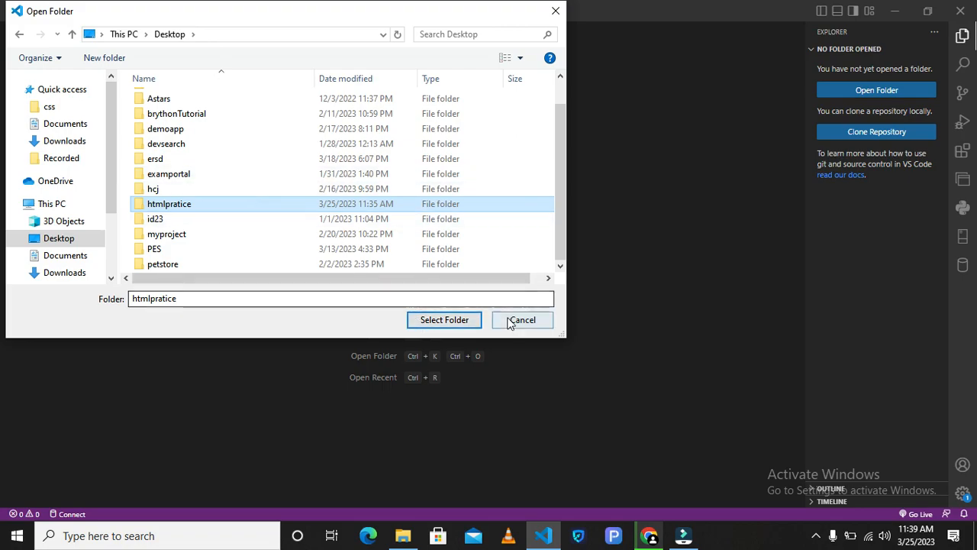
{"action": "left_click", "coordinate": [471, 319]}
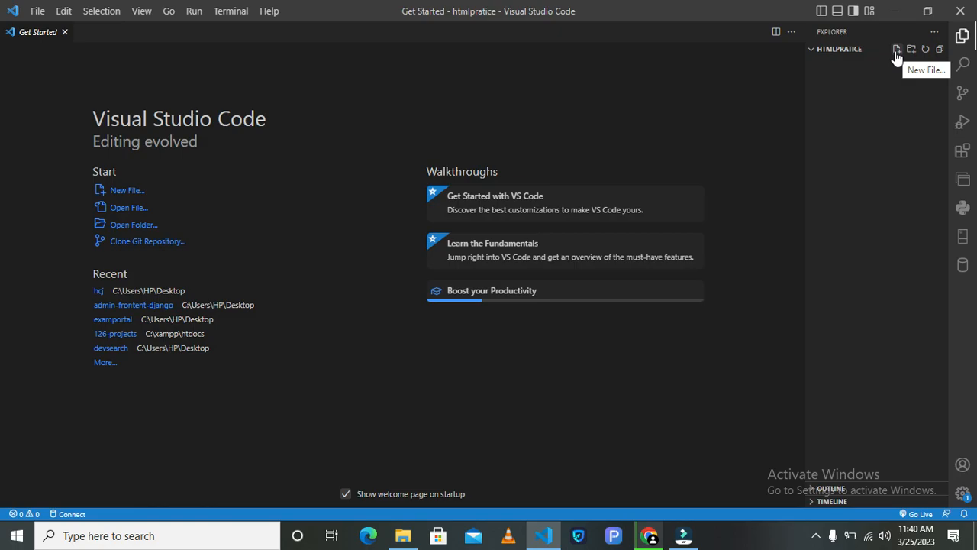
Start a new file in the htmlpratice folder, replace the trial name hello.html with firstpage.html and create it
{"action": "left_click", "coordinate": [897, 58]}
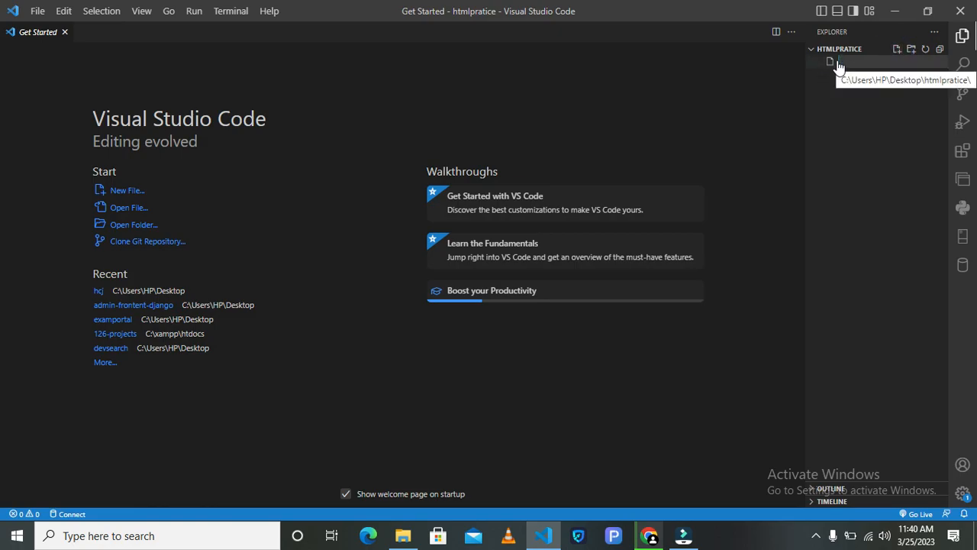
{"action": "type", "text": "hw"}
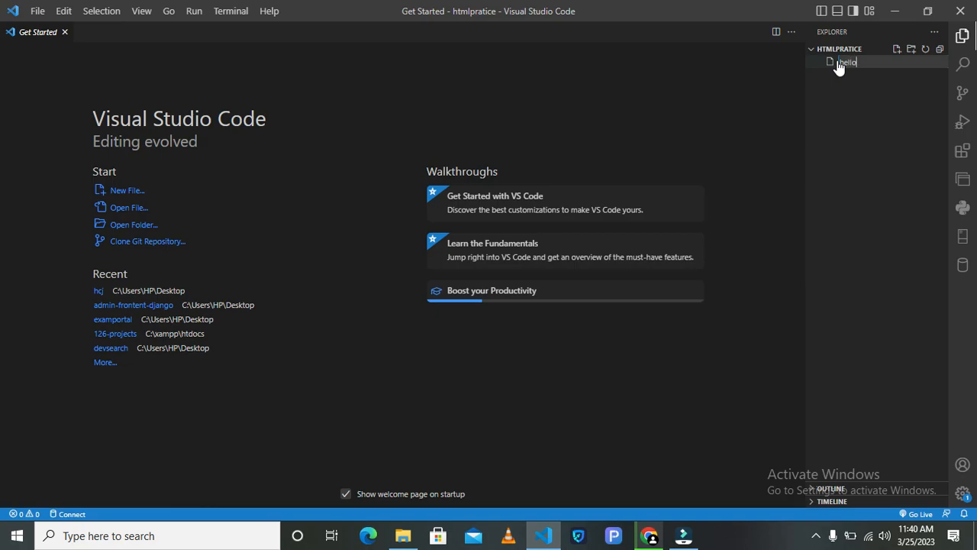
{"action": "type", "text": "llo.html"}
{"action": "key", "text": "BackSpace"}
{"action": "key", "text": "BackSpace"}
{"action": "key", "text": "BackSpace"}
{"action": "key", "text": "BackSpace"}
{"action": "key", "text": "BackSpace"}
{"action": "key", "text": "BackSpace"}
{"action": "key", "text": "BackSpace"}
{"action": "key", "text": "BackSpace"}
{"action": "key", "text": "BackSpace"}
{"action": "key", "text": "BackSpace"}
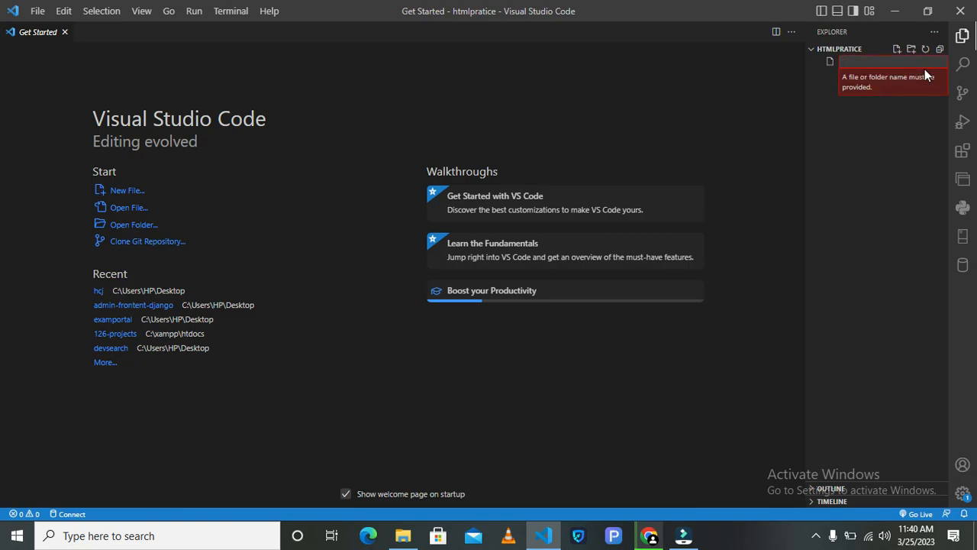
{"action": "type", "text": "first"}
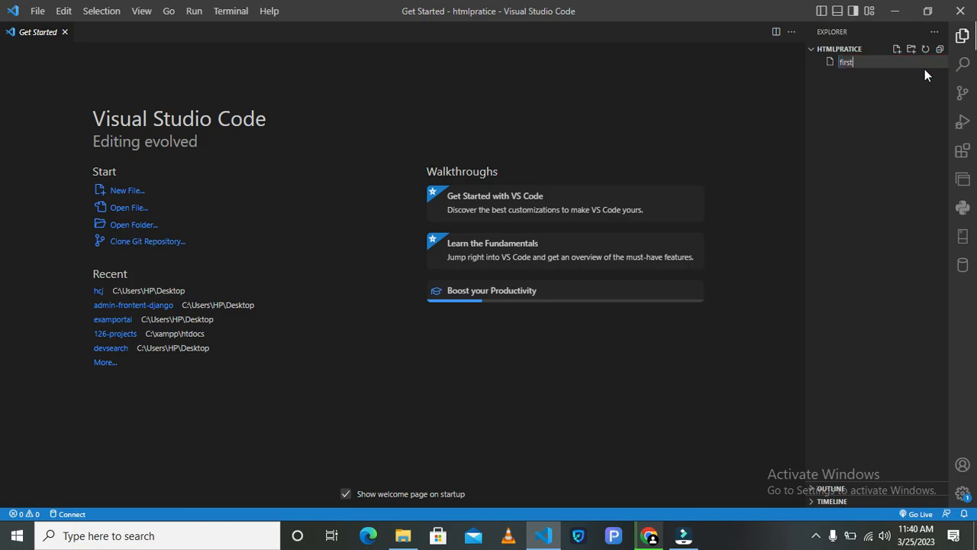
{"action": "type", "text": "page."}
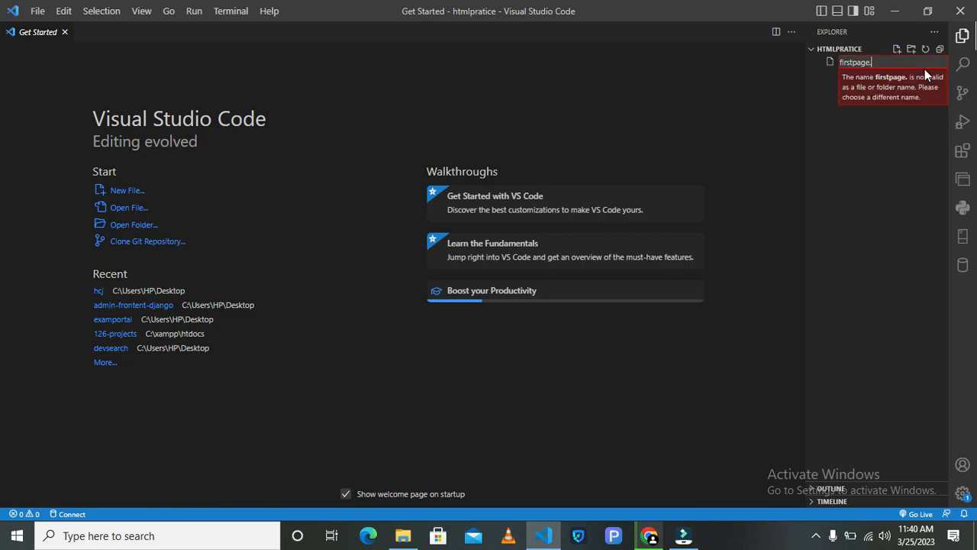
{"action": "type", "text": "html"}
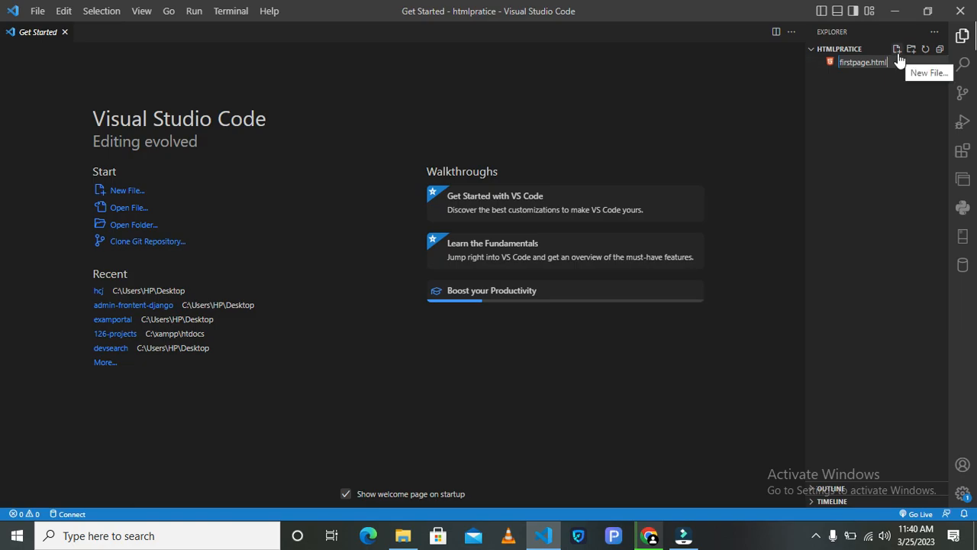
{"action": "key", "text": "Return"}
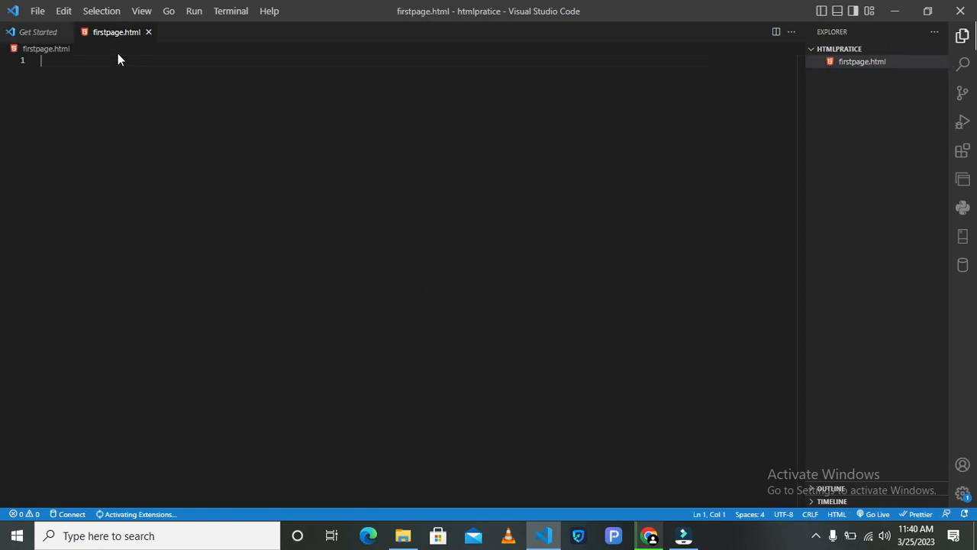
Add an empty h1 element with opening and closing tags on line 1 of firstpage.html
{"action": "left_click", "coordinate": [118, 103]}
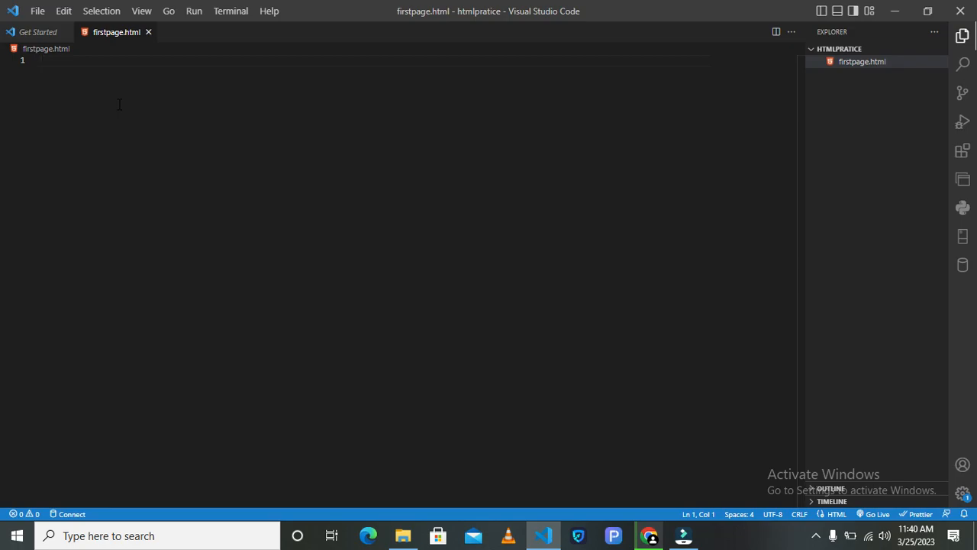
{"action": "type", "text": "<"}
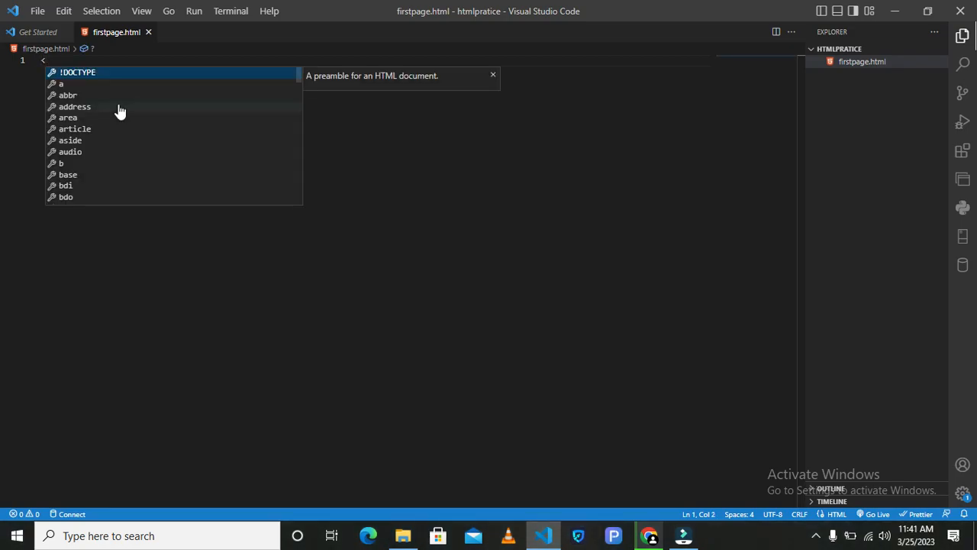
{"action": "key", "text": "BackSpace"}
{"action": "type", "text": "<h"}
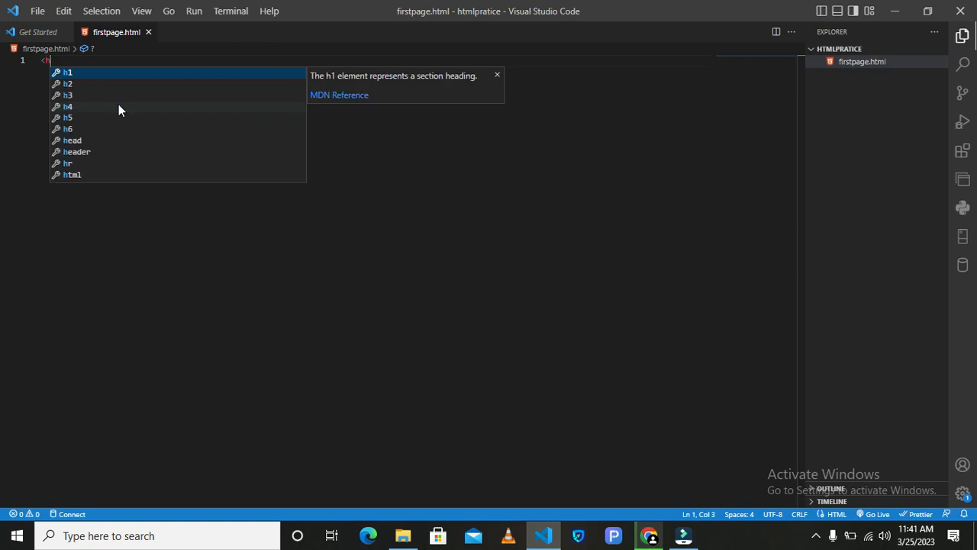
{"action": "type", "text": "1></h1>"}
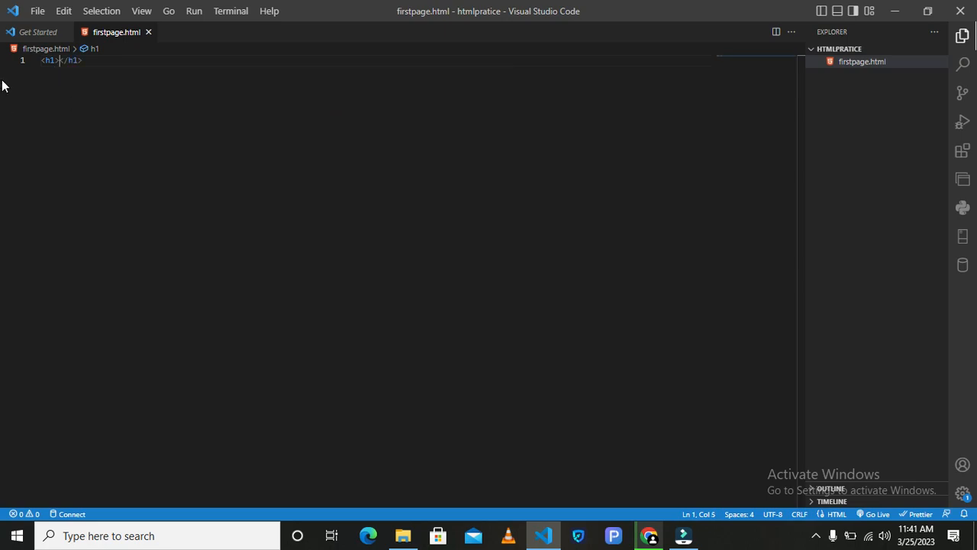
Enter the text Hello World between the opening and closing h1 tags
{"action": "mouse_move", "coordinate": [46, 63]}
{"action": "left_mouse_down"}
{"action": "mouse_move", "coordinate": [25, 62]}
{"action": "mouse_move", "coordinate": [61, 67]}
{"action": "left_mouse_up"}
{"action": "left_click", "coordinate": [63, 61]}
{"action": "left_click", "coordinate": [58, 60]}
{"action": "type", "text": "Hello World"}
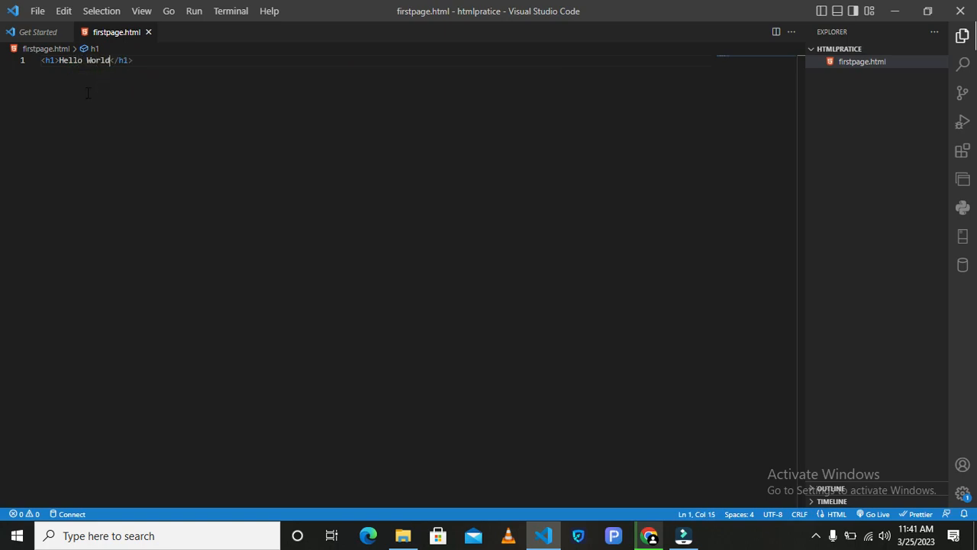
Open firstpage.html with Live Server and highlight the Hello World heading on the page in the browser
{"action": "right_click", "coordinate": [148, 133]}
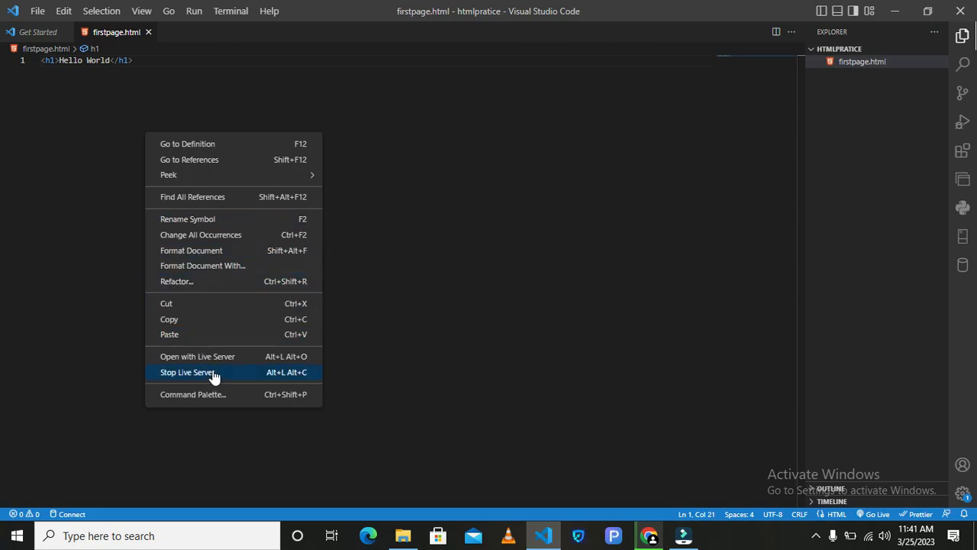
{"action": "left_click", "coordinate": [171, 358]}
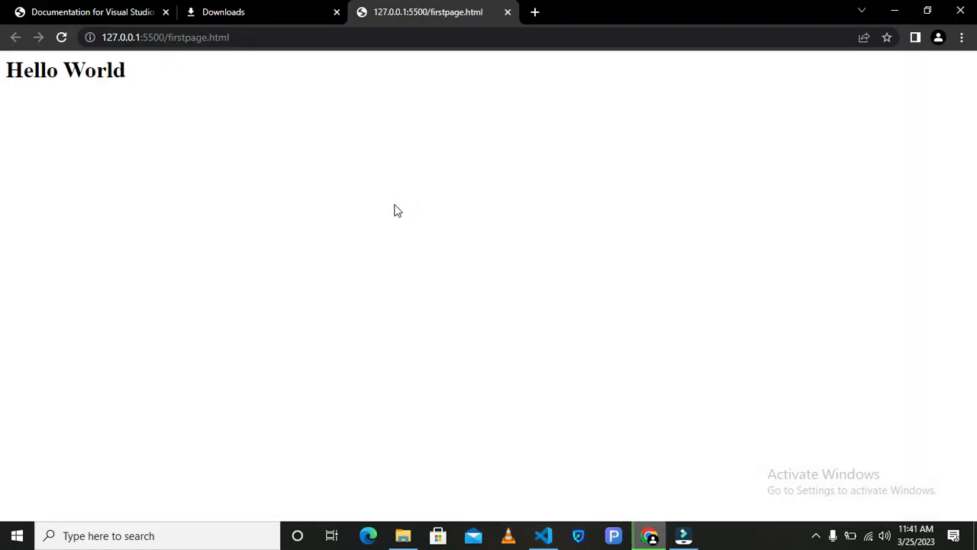
{"action": "left_click_drag", "start_coordinate": [70, 72], "coordinate": [2, 91]}
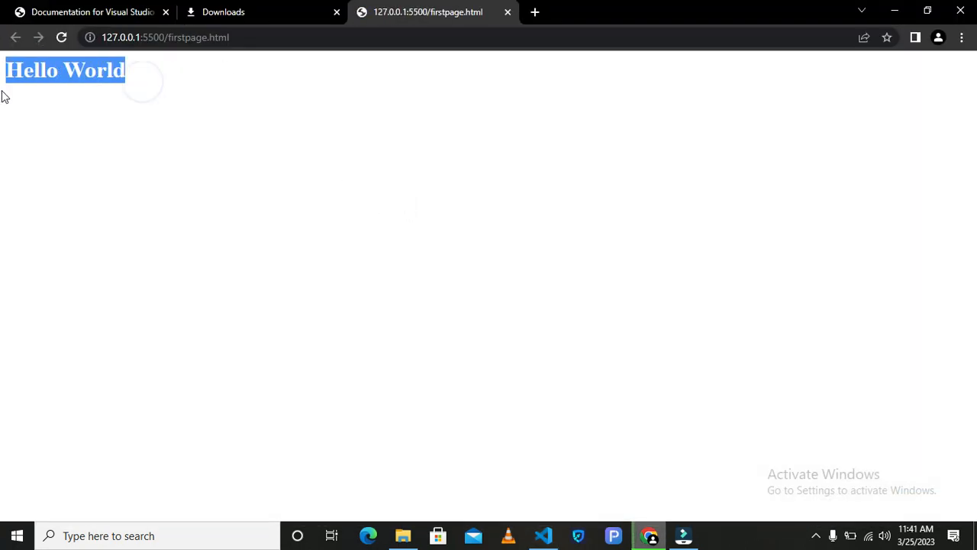
Switch back to Visual Studio Code, view the live page in Chrome once more and return to the code
{"action": "left_click", "coordinate": [897, 9]}
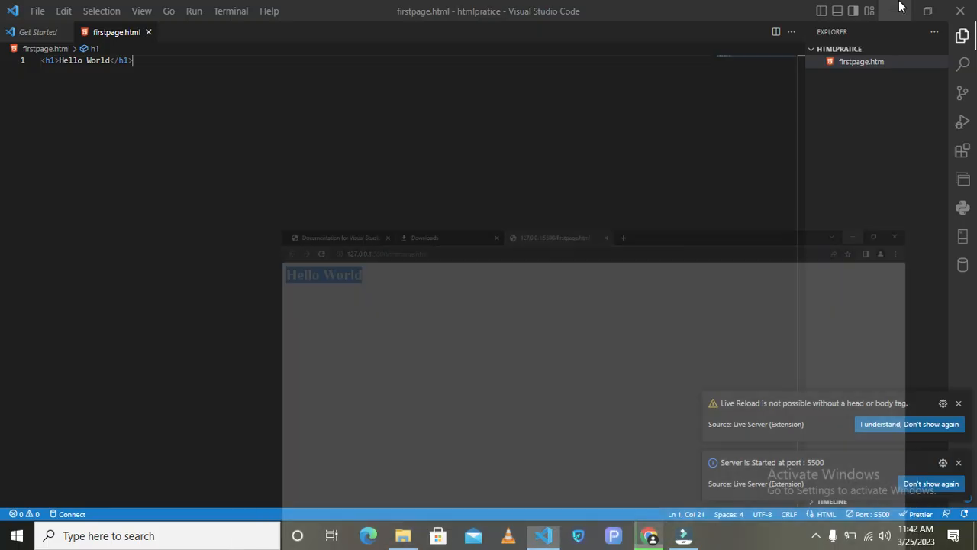
{"action": "left_click", "coordinate": [655, 538]}
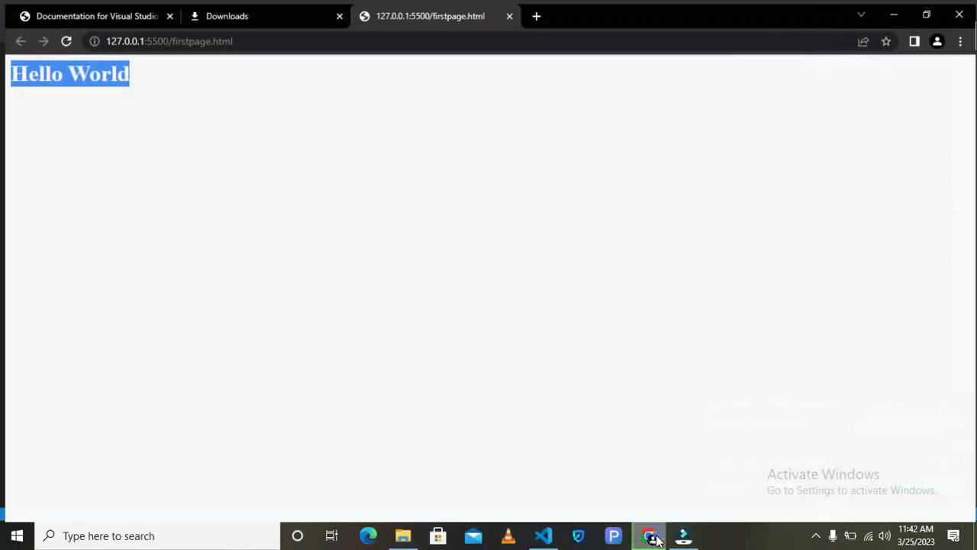
{"action": "left_click", "coordinate": [645, 538]}
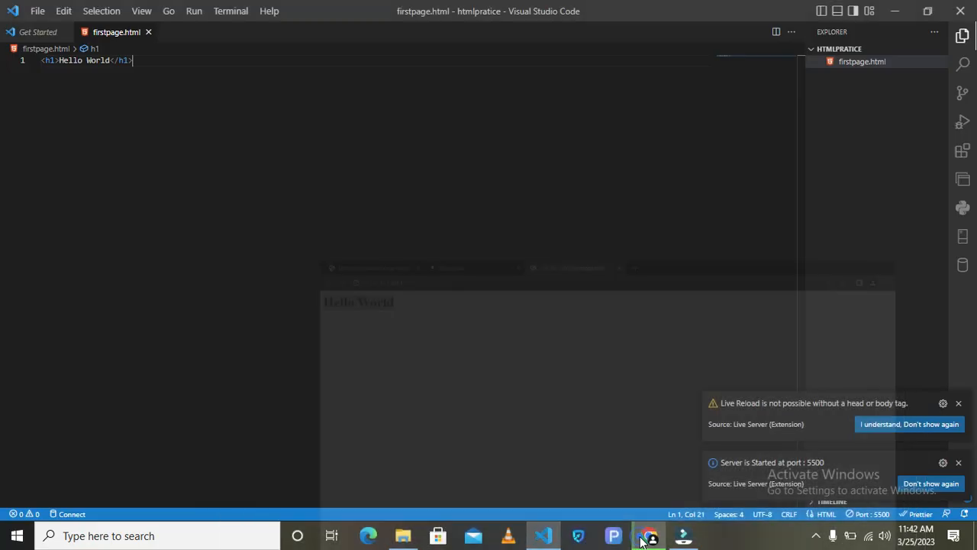